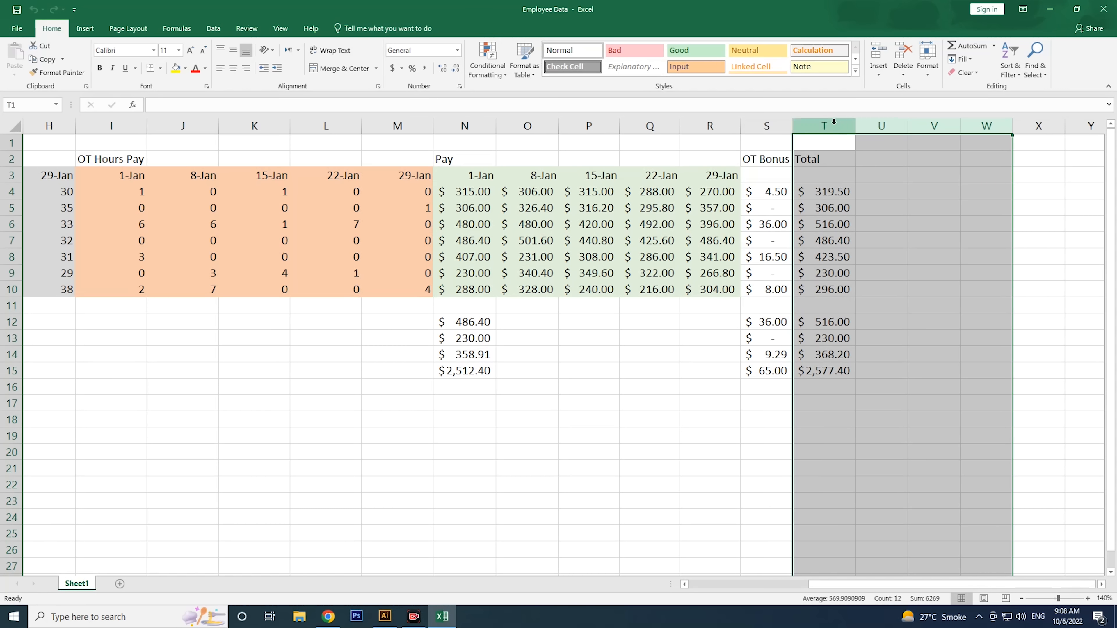
Step: Insert four blank columns before the Total column, at T through W
right_click(832, 125)
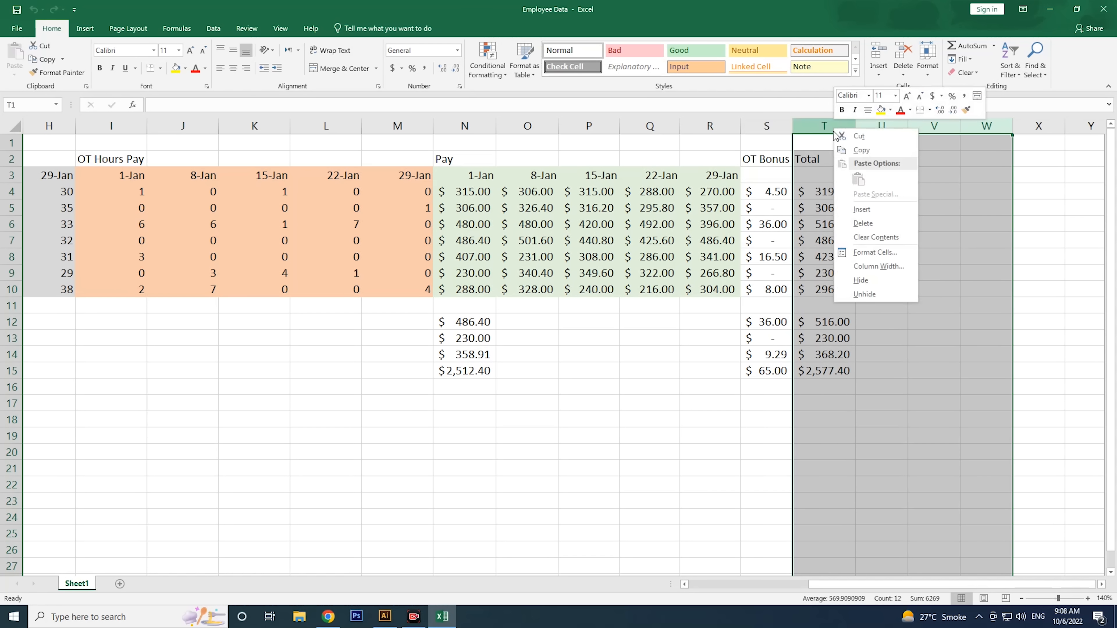
left_click(862, 210)
left_click(862, 210)
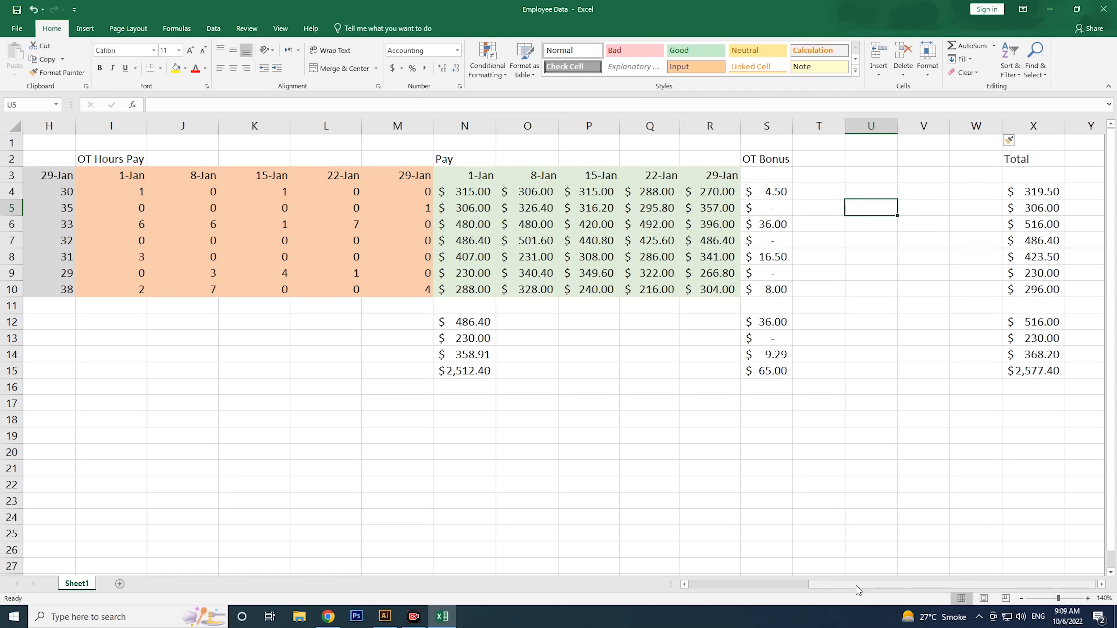
left_click(641, 402)
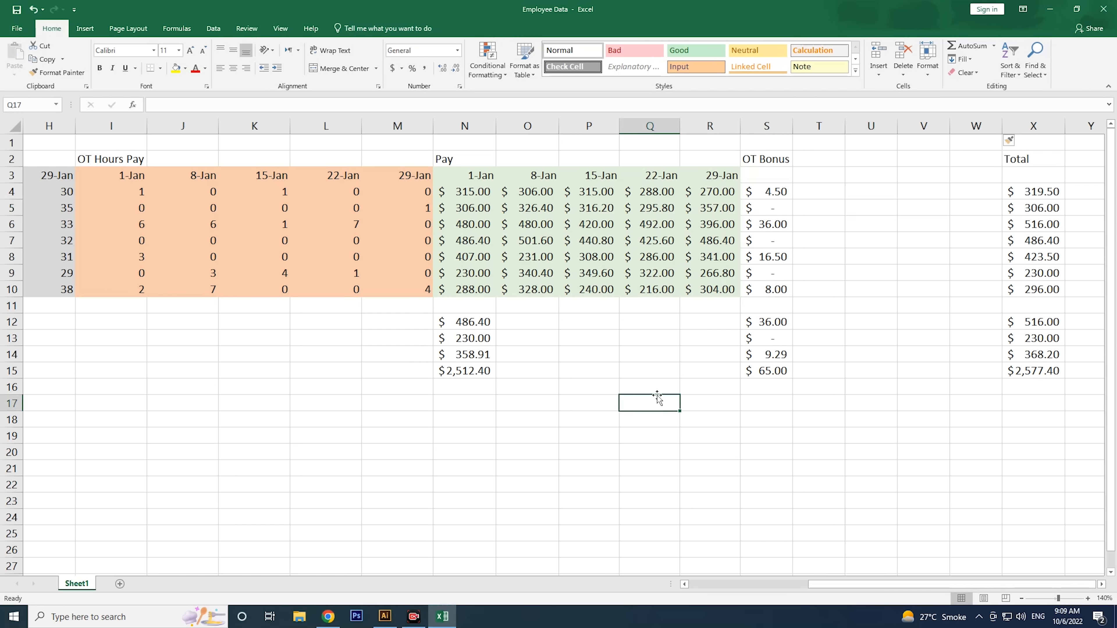
left_click(715, 338)
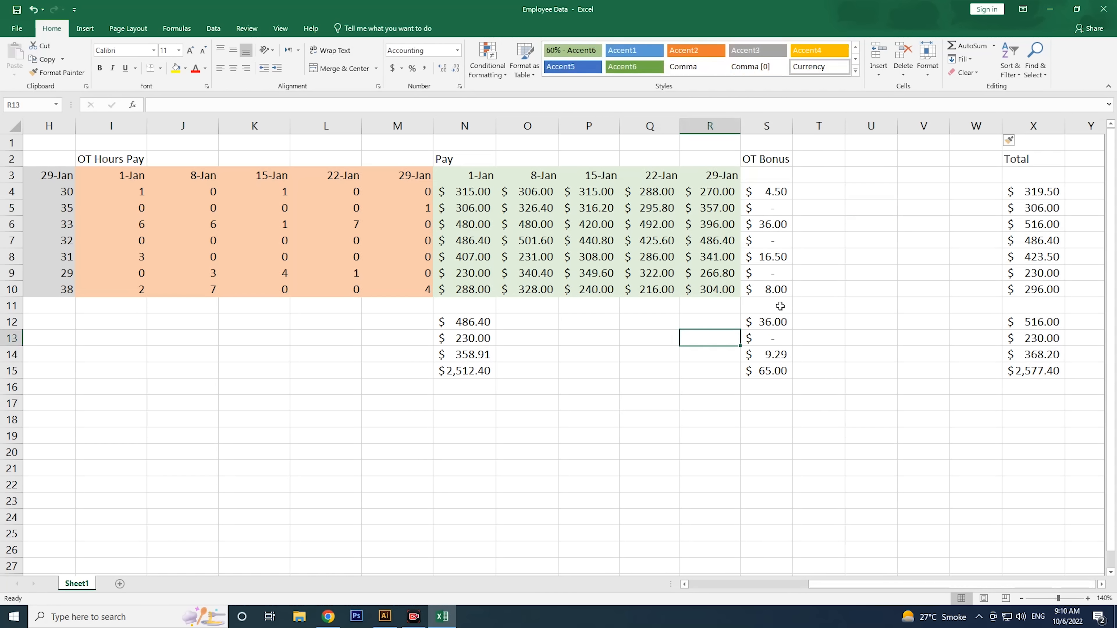
Step: Enter 1-Jan as the first date heading of the OT Bonus section in cell S3
left_click(763, 175)
type("1-Jan")
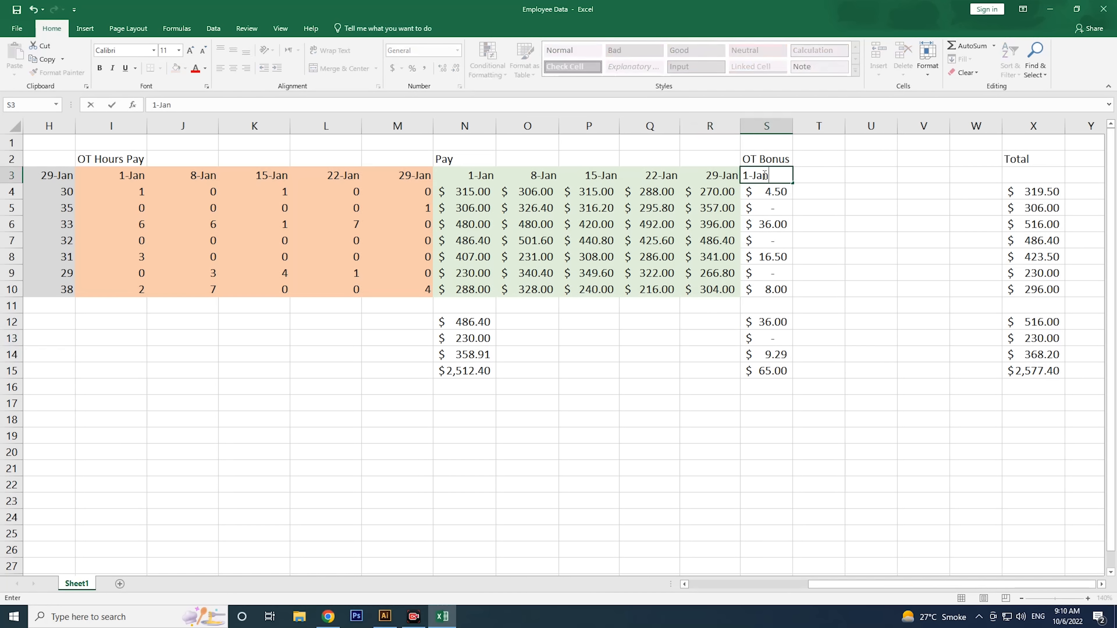
key("Tab")
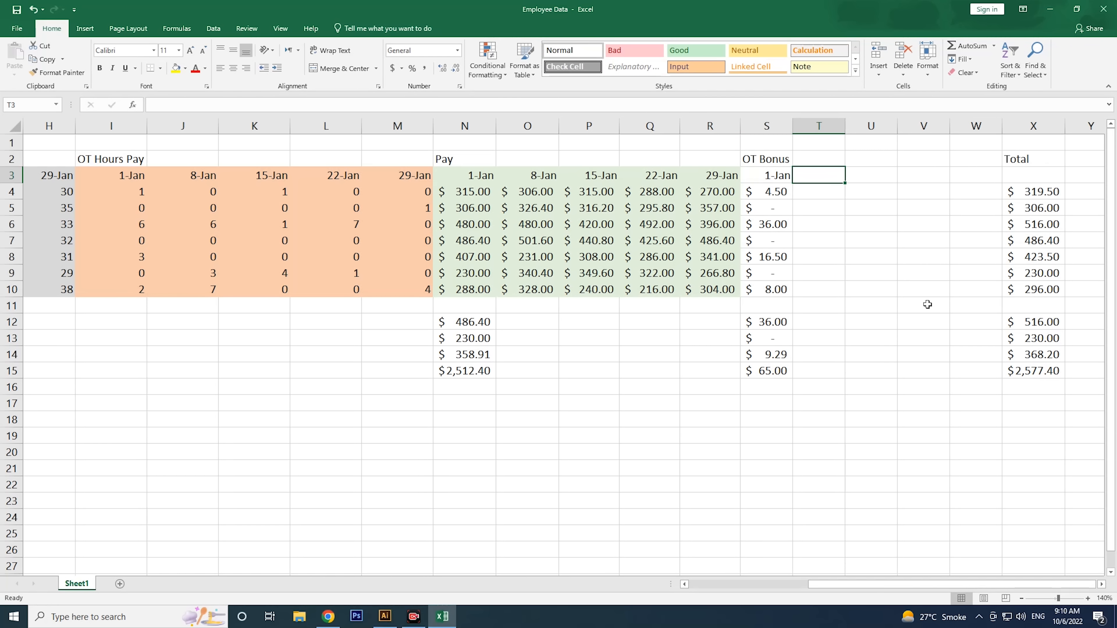
Step: Enter =S3+7 in T3 and fill the formula across to W3 for the remaining weekly OT Bonus dates
type("=")
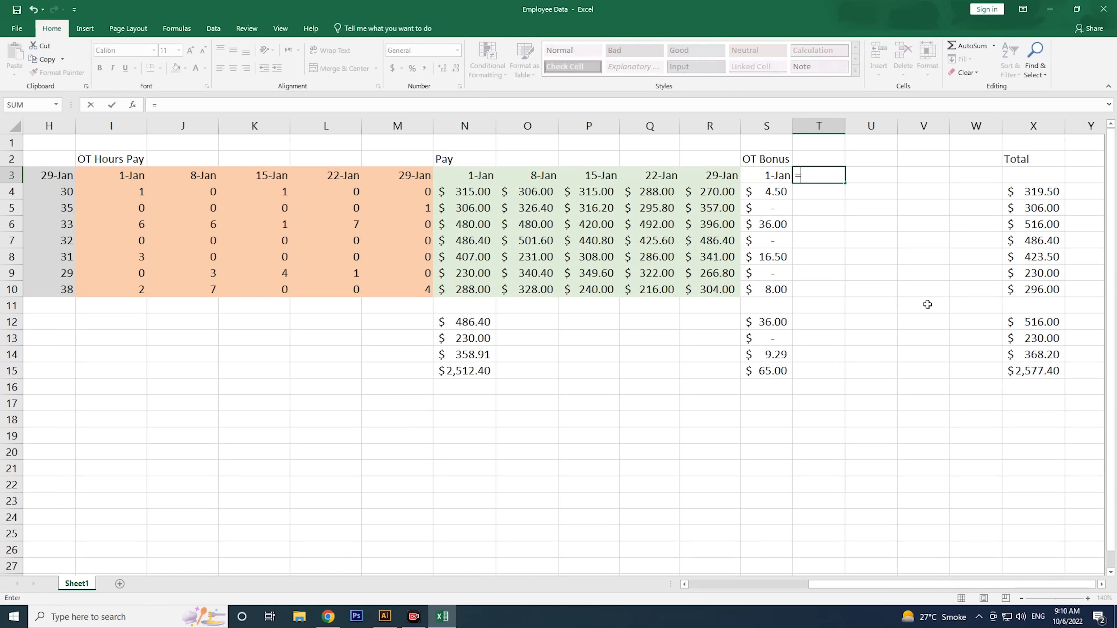
left_click(763, 177)
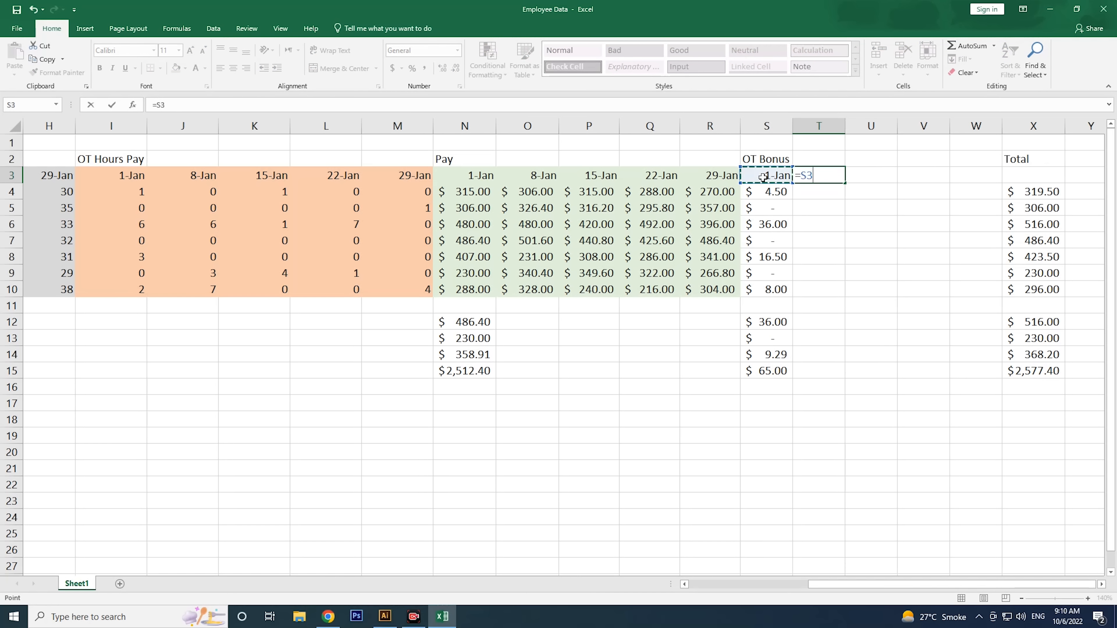
type("+7")
key("Return")
left_click(837, 176)
left_click_drag(845, 184, 985, 189)
left_click(940, 244)
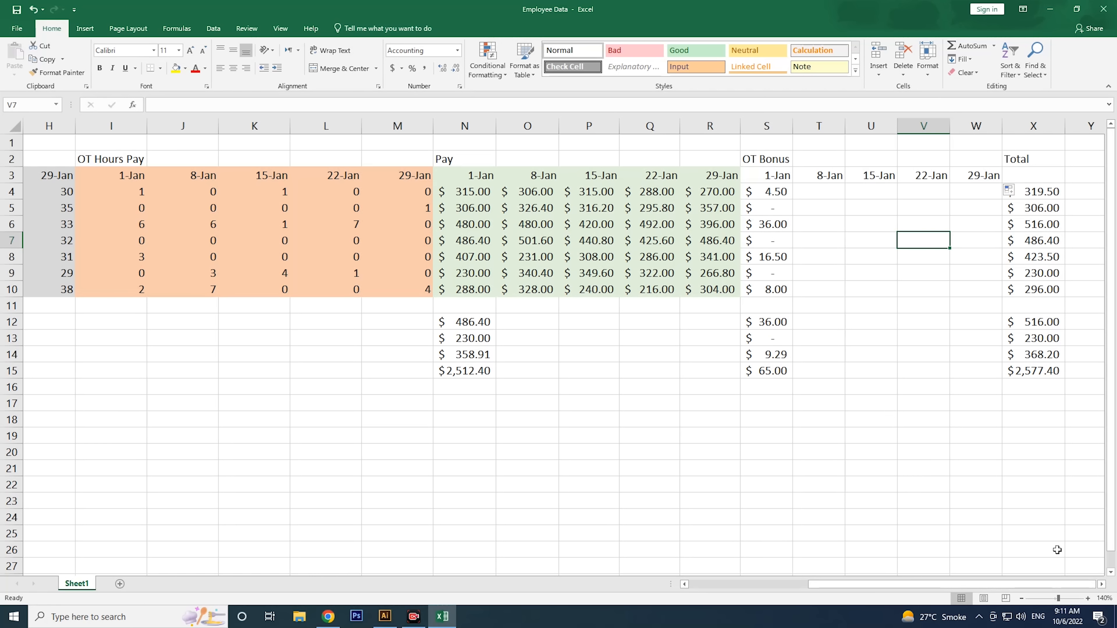
Step: Try to fill the OT bonus formula from S4 across the first employee's row through W4
left_click(1089, 599)
left_click(1089, 598)
left_click(1089, 598)
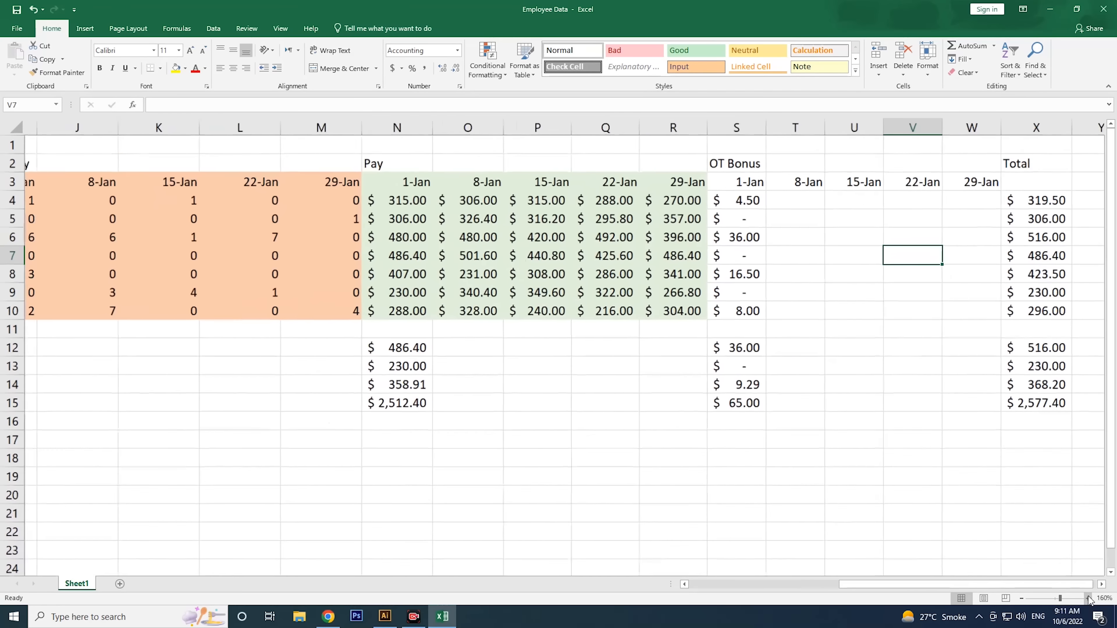
left_click(1089, 598)
left_click(1089, 598)
left_click(1088, 598)
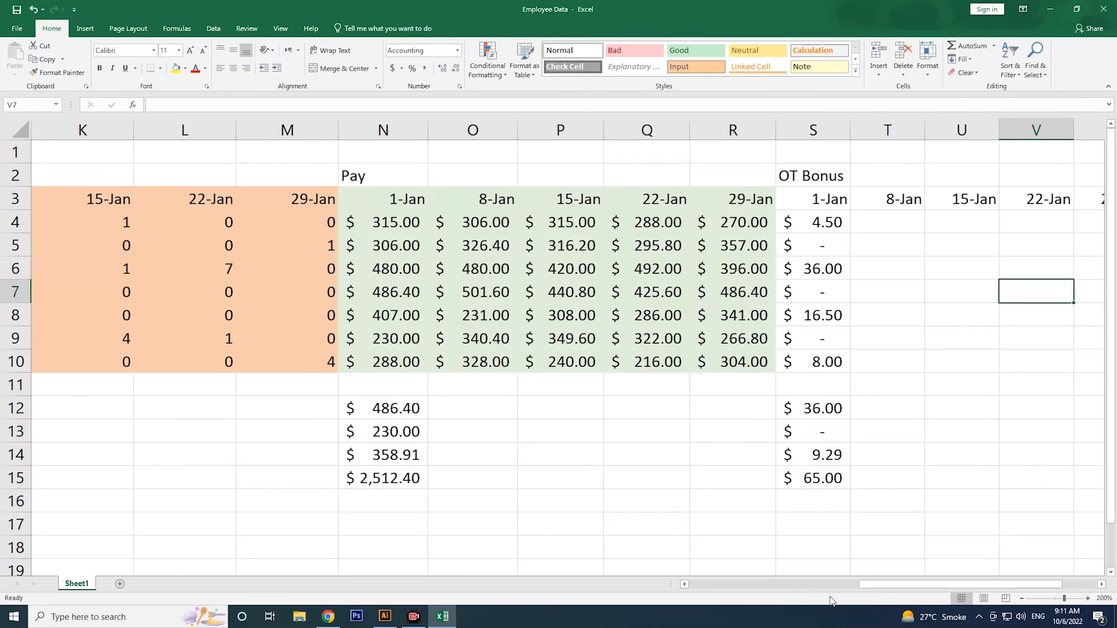
left_click_drag(874, 585, 909, 590)
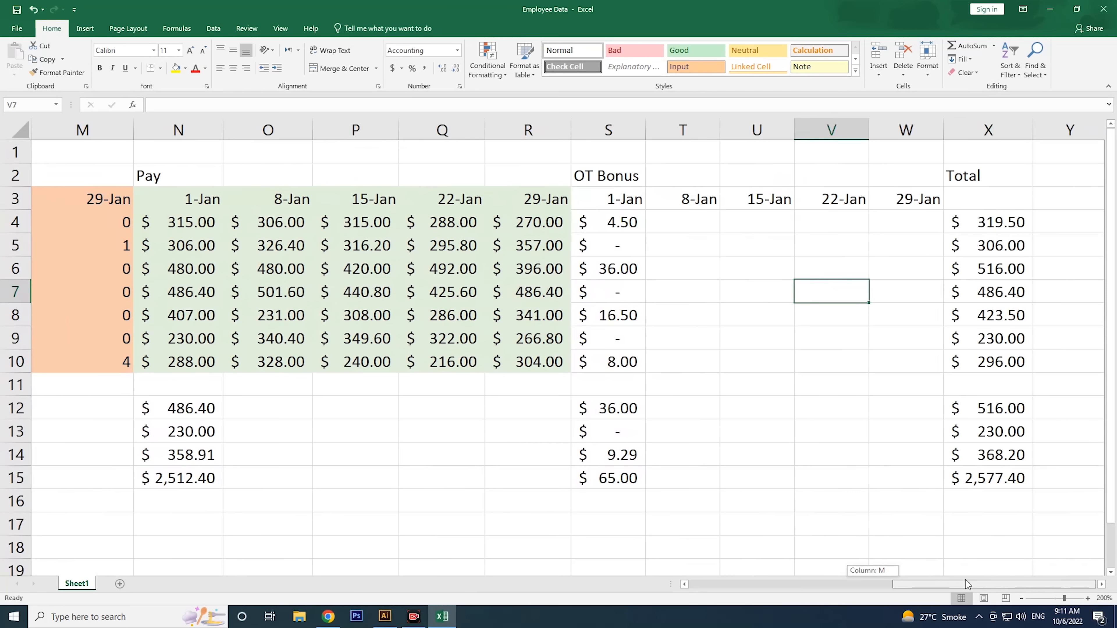
left_click(789, 456)
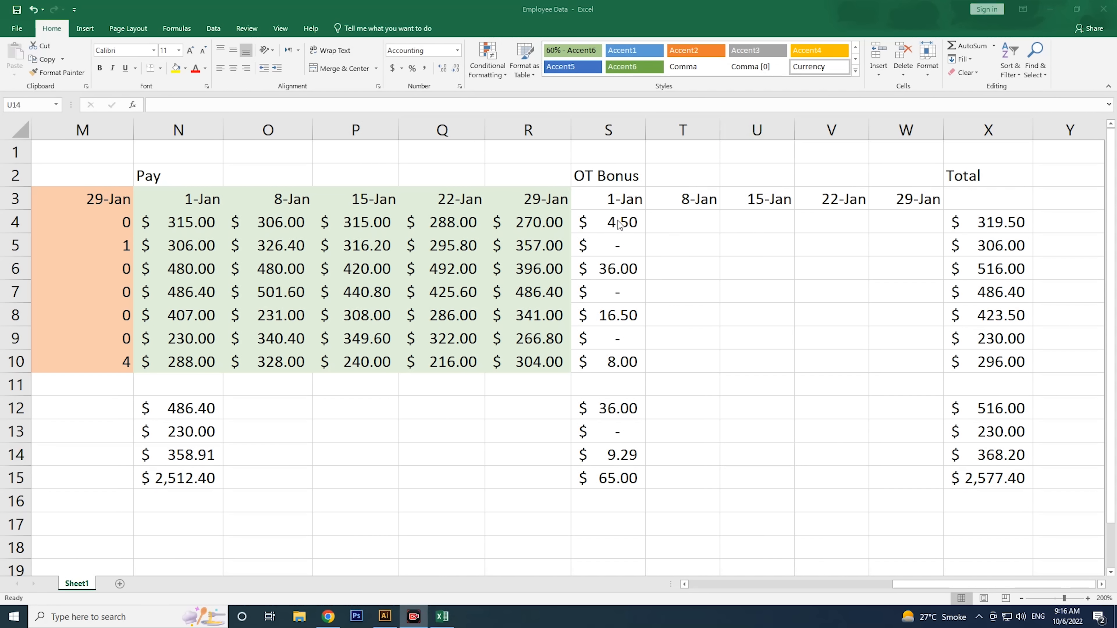
left_click(608, 223)
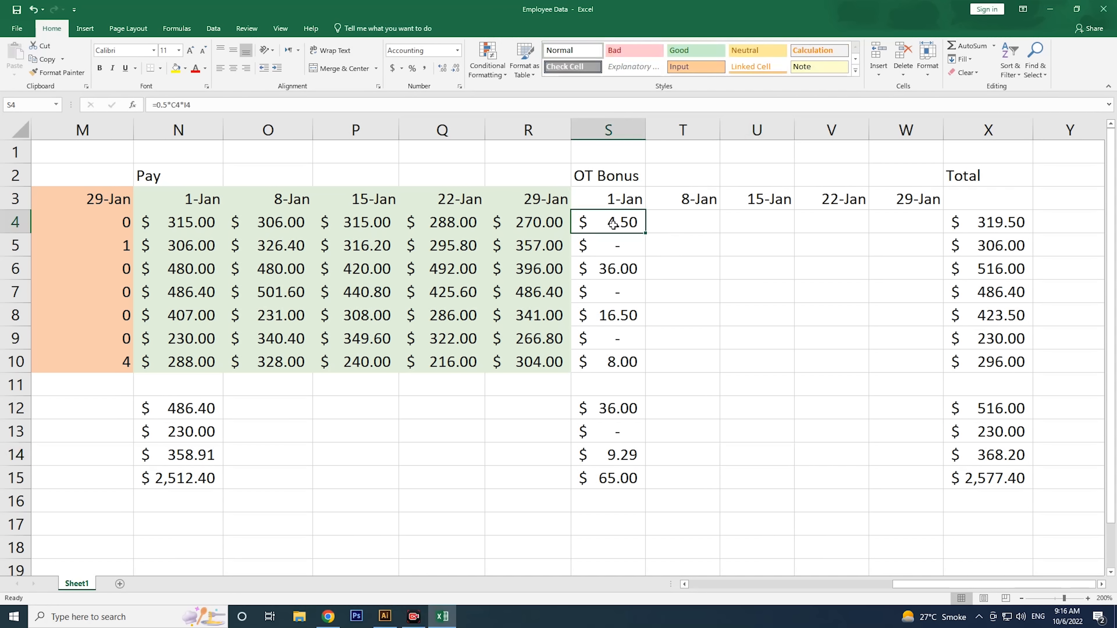
left_click_drag(645, 234, 912, 234)
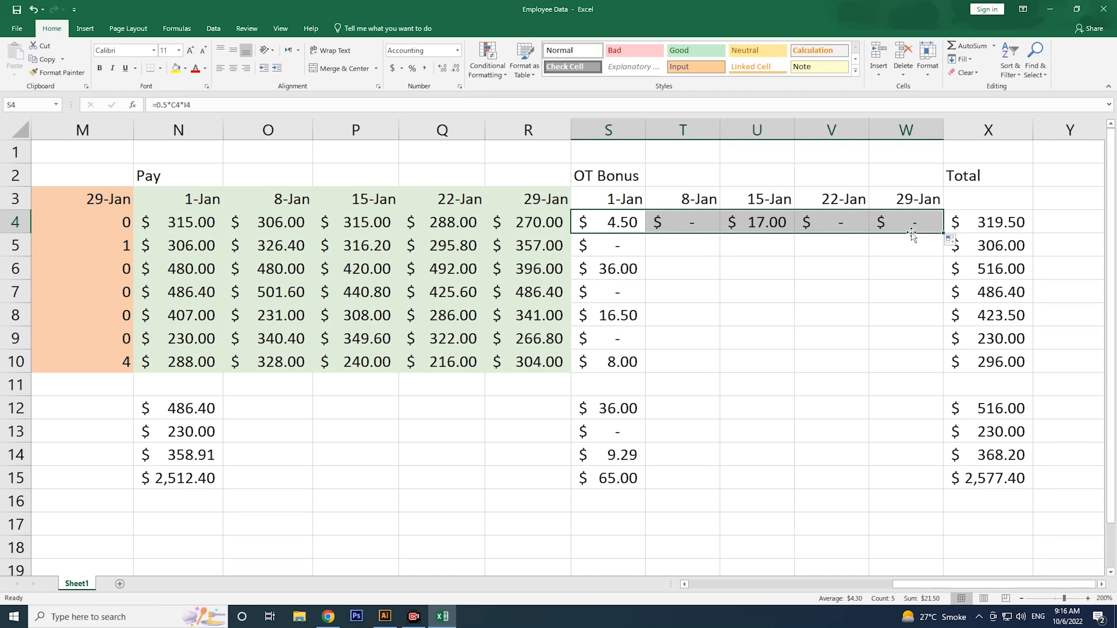
left_click(797, 289)
Step: Examine the OT bonus formula in S4 and the hourly wage and OT hours cells it references
left_click(615, 222)
double_click(614, 223)
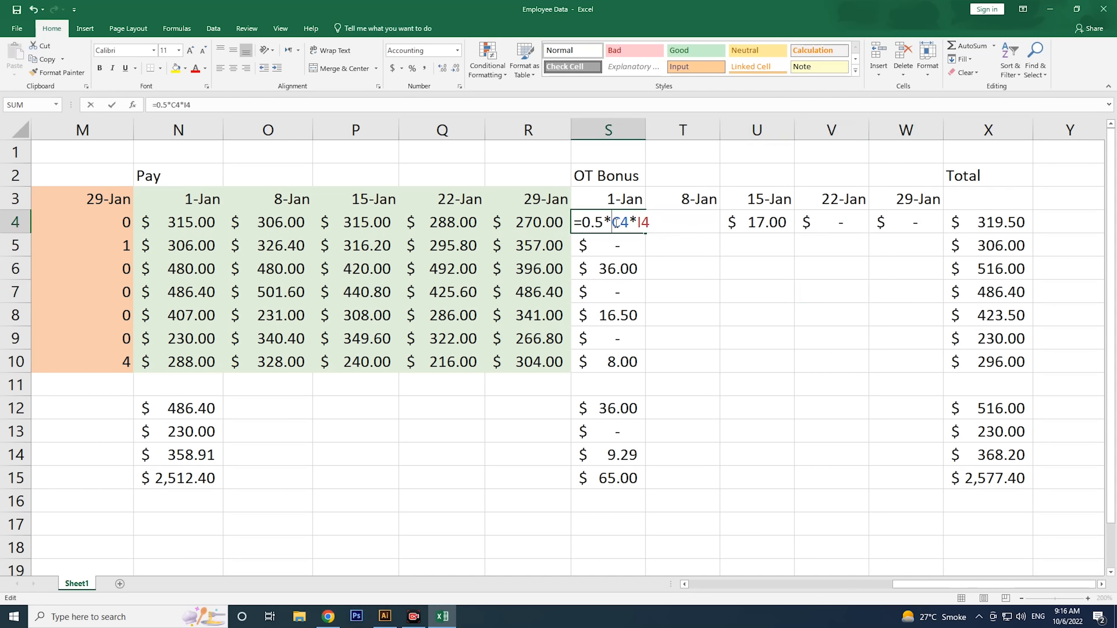
left_click_drag(895, 587, 774, 584)
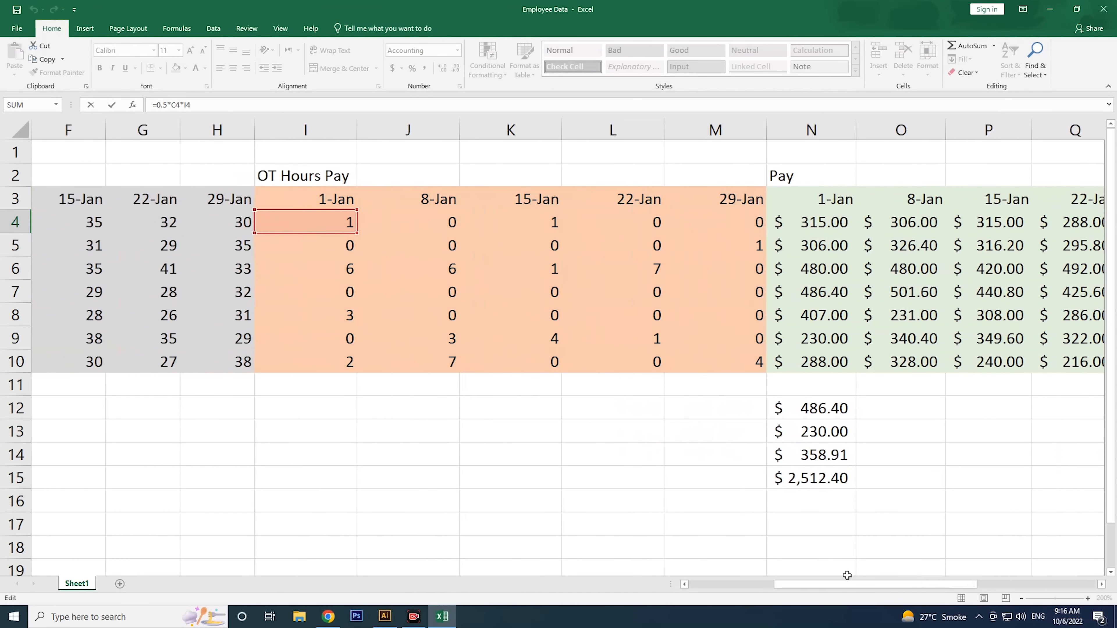
left_click_drag(848, 588, 750, 595)
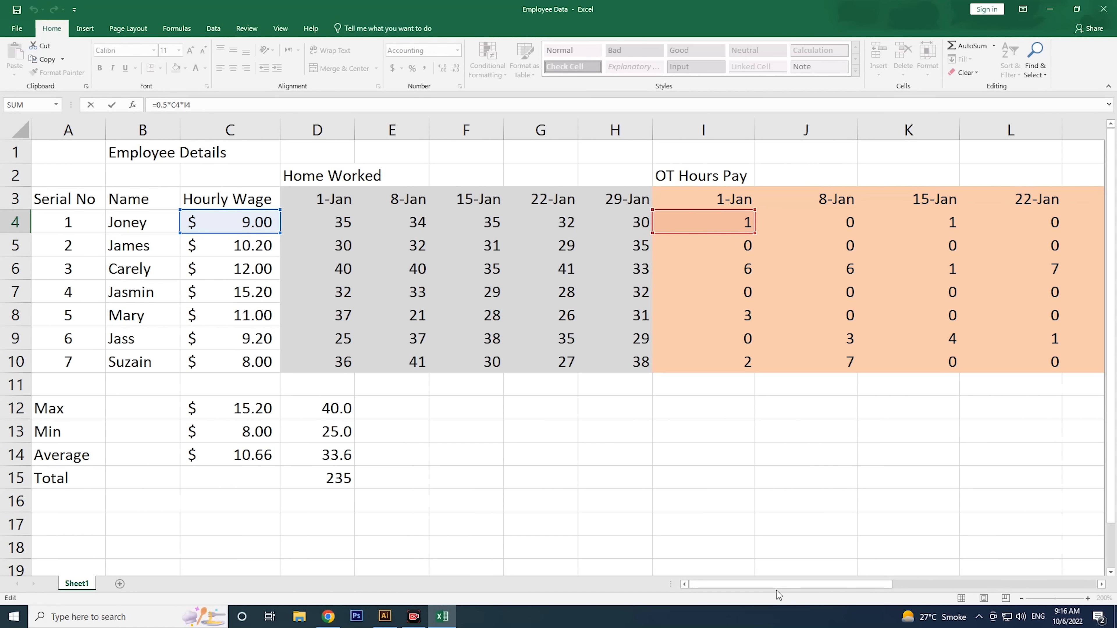
left_click_drag(712, 585, 908, 580)
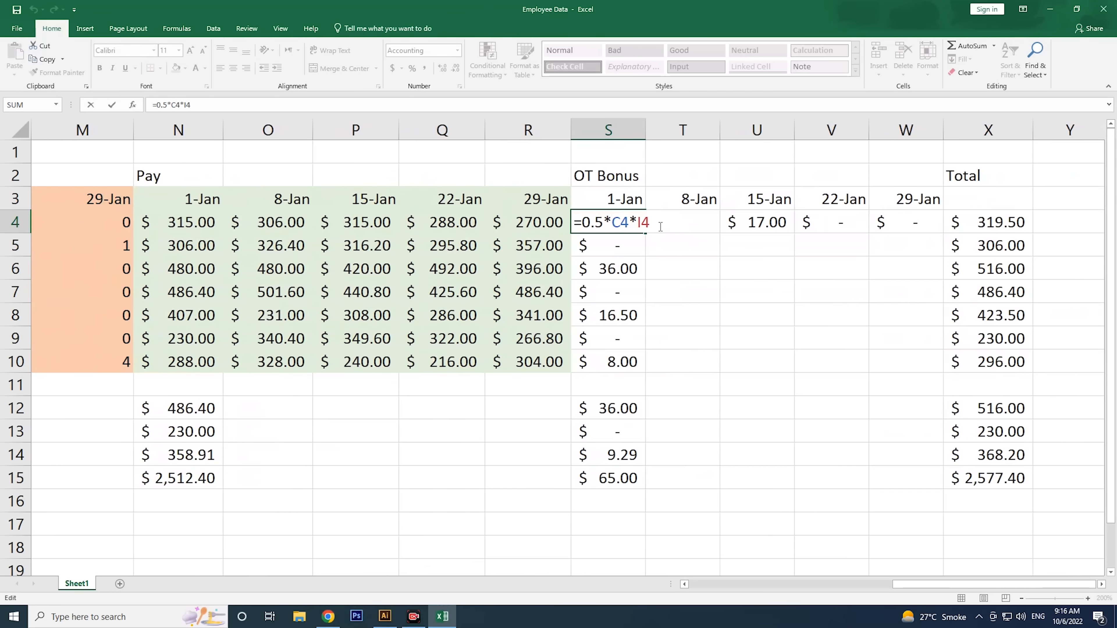
key("Escape")
left_click(675, 247)
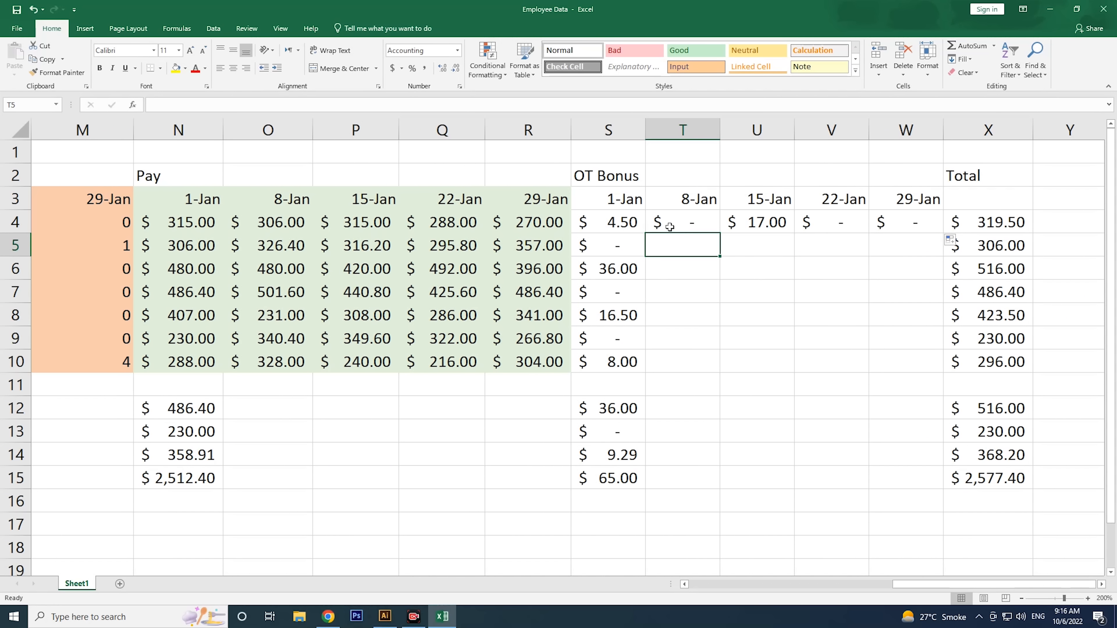
Step: Clear the contents of the filled OT bonus cells T4:W4
left_click_drag(667, 225, 884, 234)
right_click(777, 220)
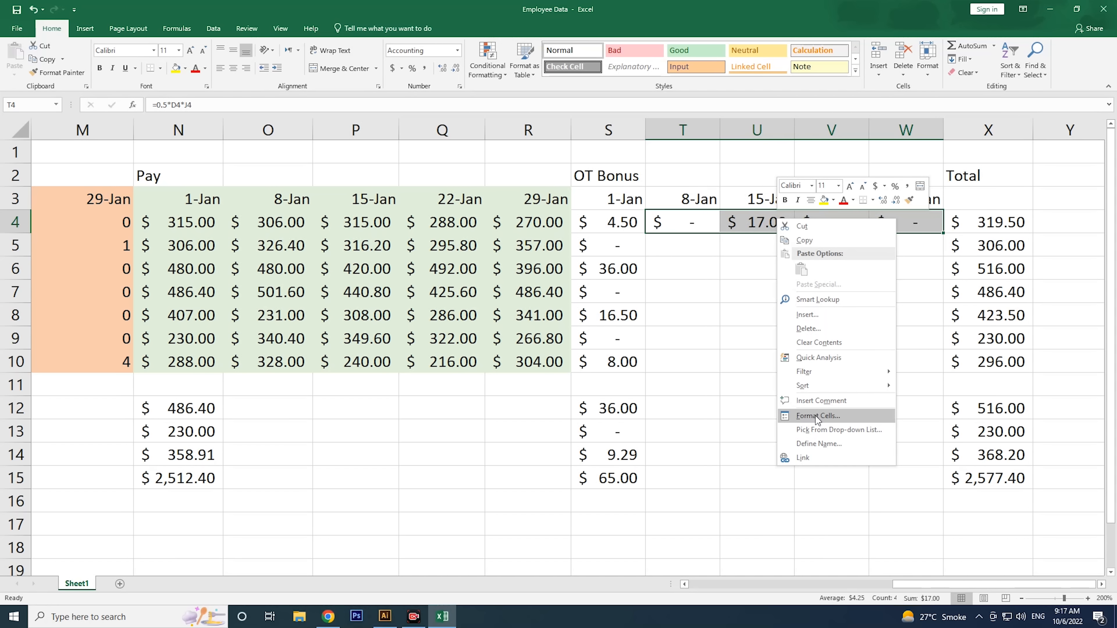
left_click(820, 343)
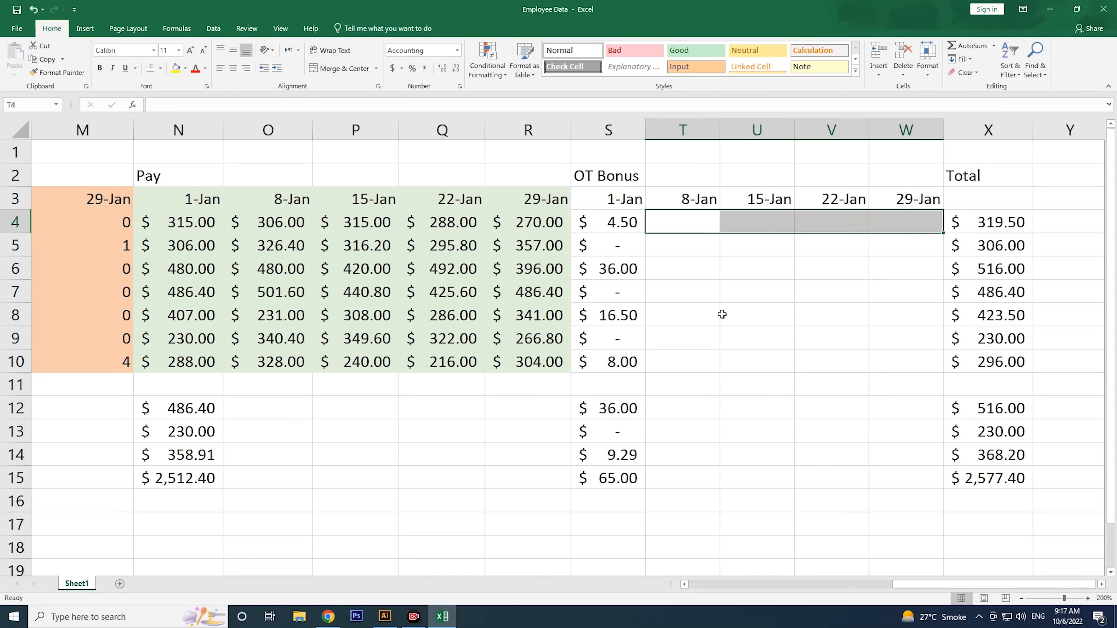
left_click(723, 315)
Step: Lock the hourly wage column in the S4 OT bonus formula so it reads =0.5*$C4*I4
left_click_drag(904, 583, 838, 586)
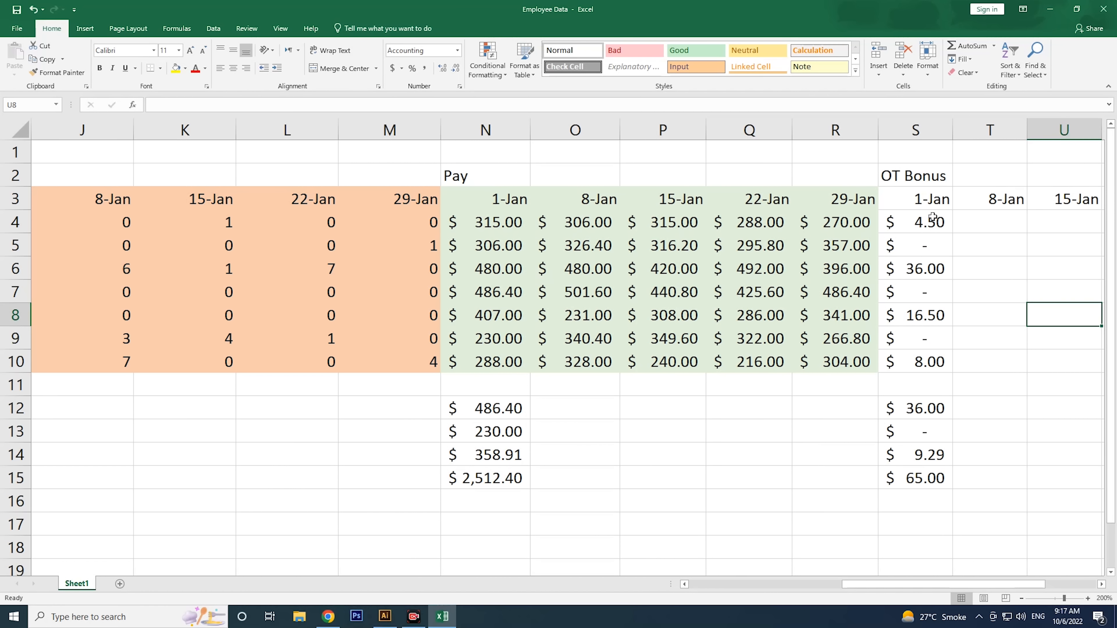
double_click(922, 223)
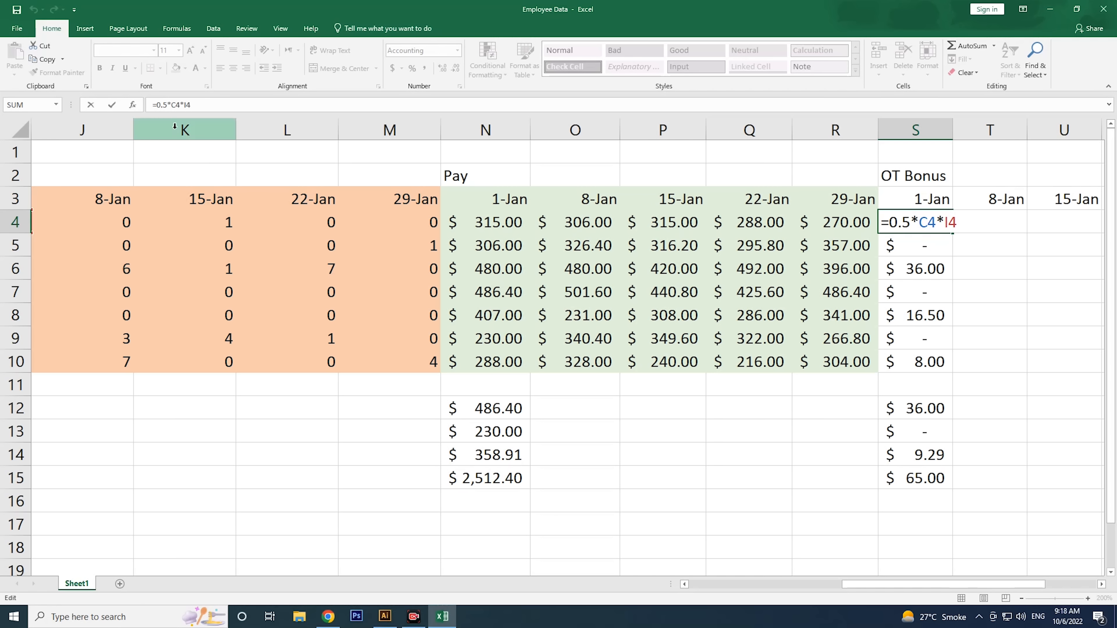
left_click(170, 105)
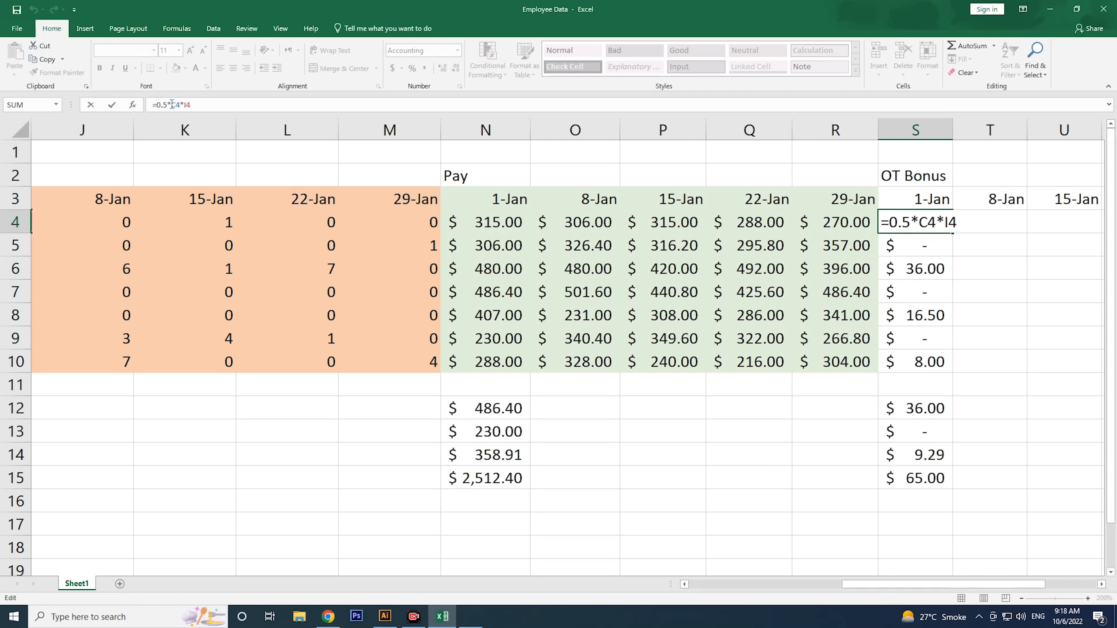
key("super+plus")
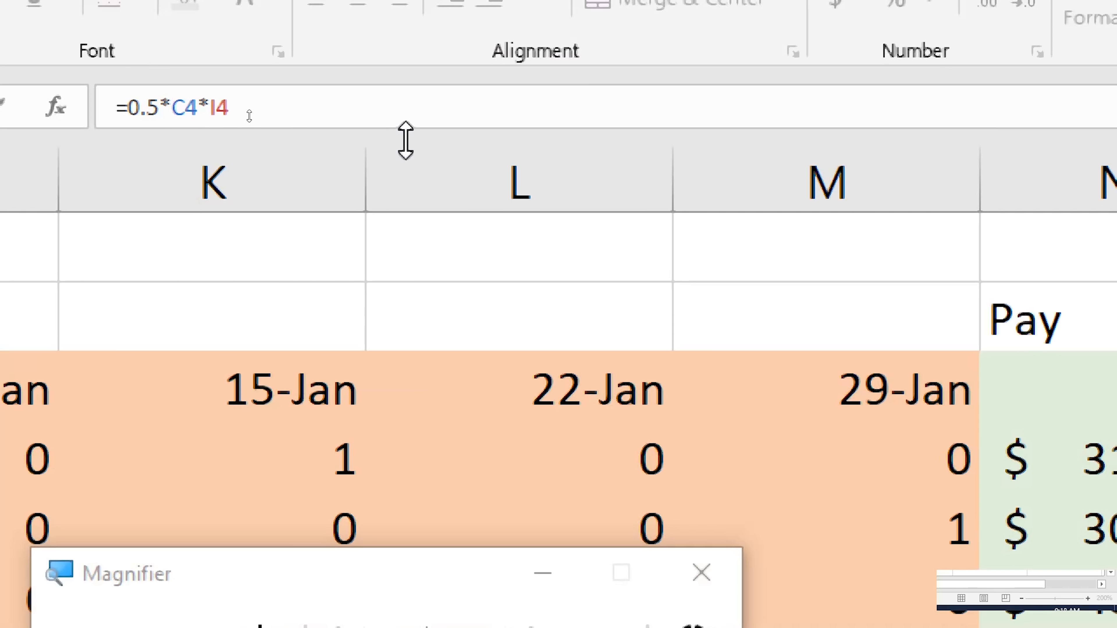
type("$")
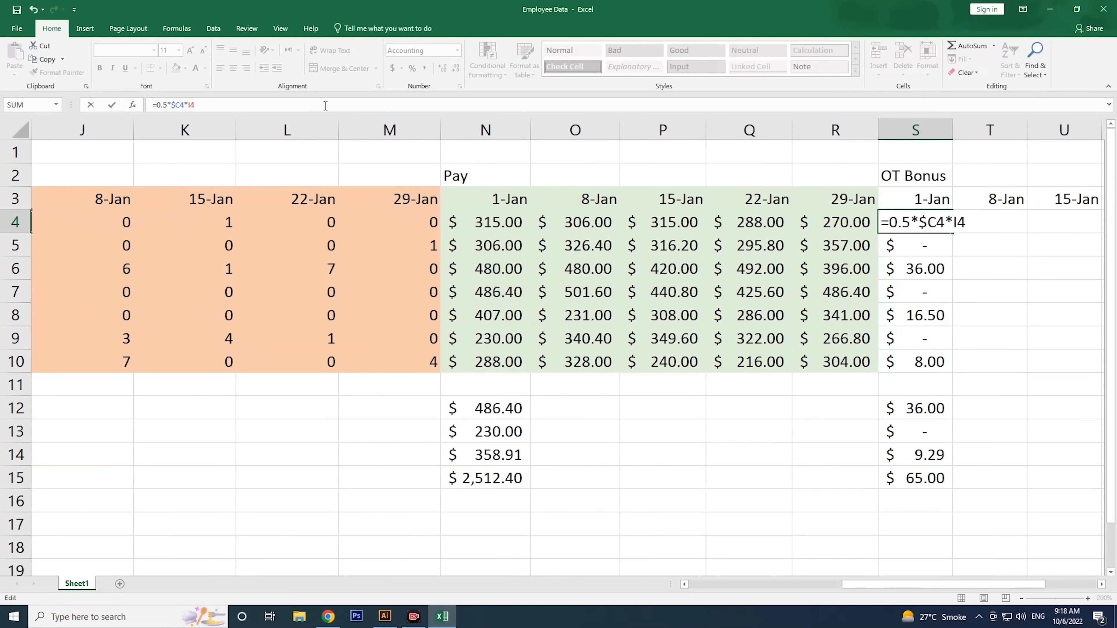
key("Return")
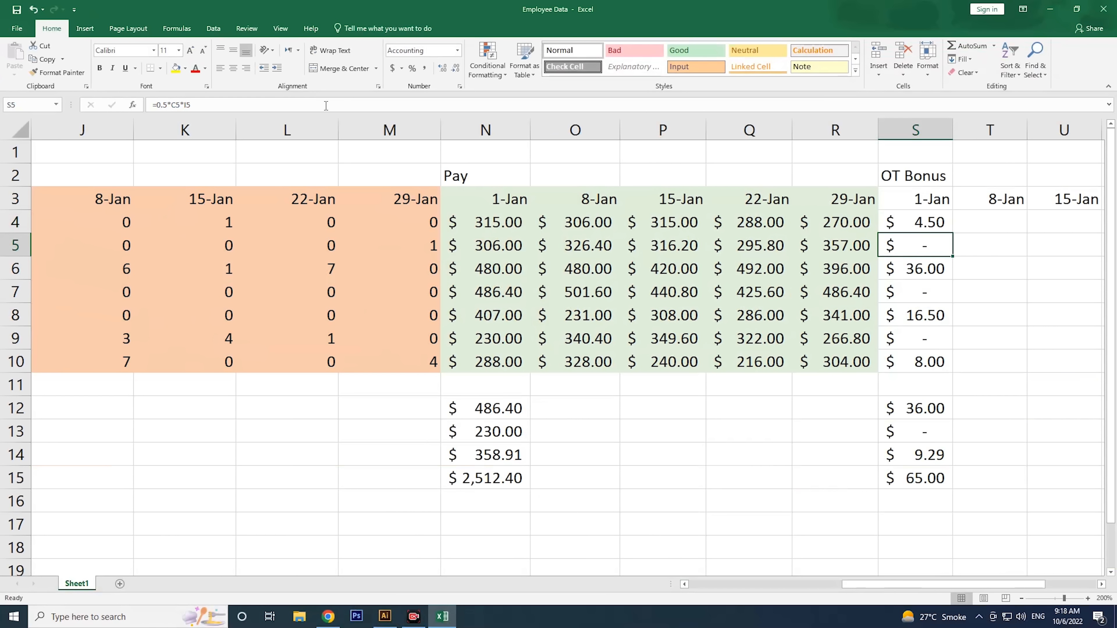
Step: Copy the S4 formula and paste it into the whole OT Bonus range S4:W10
left_click(897, 224)
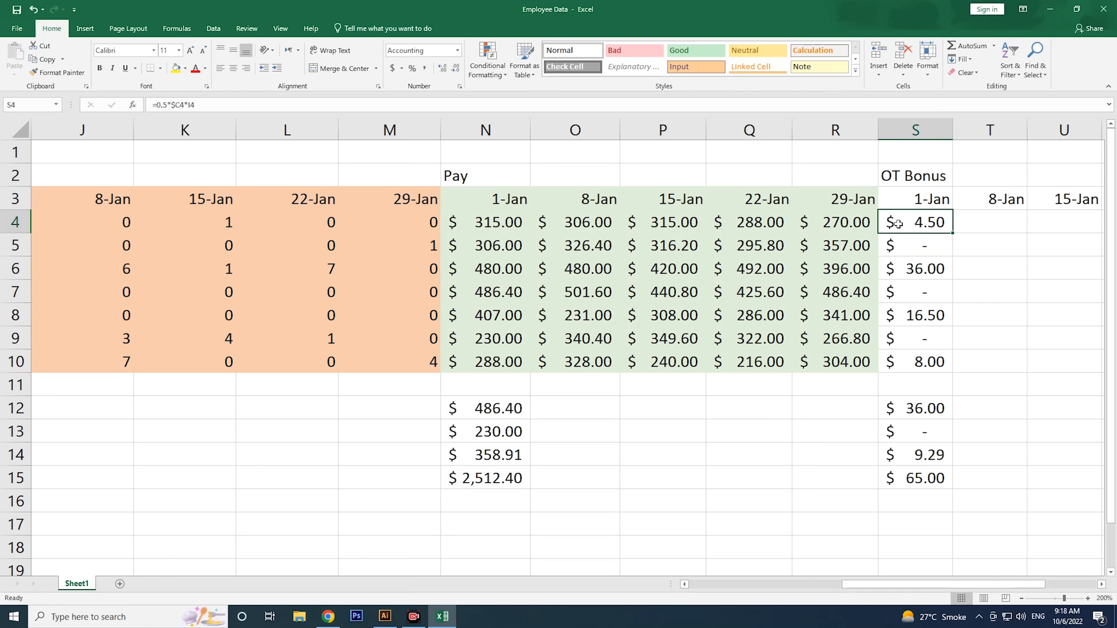
right_click(897, 224)
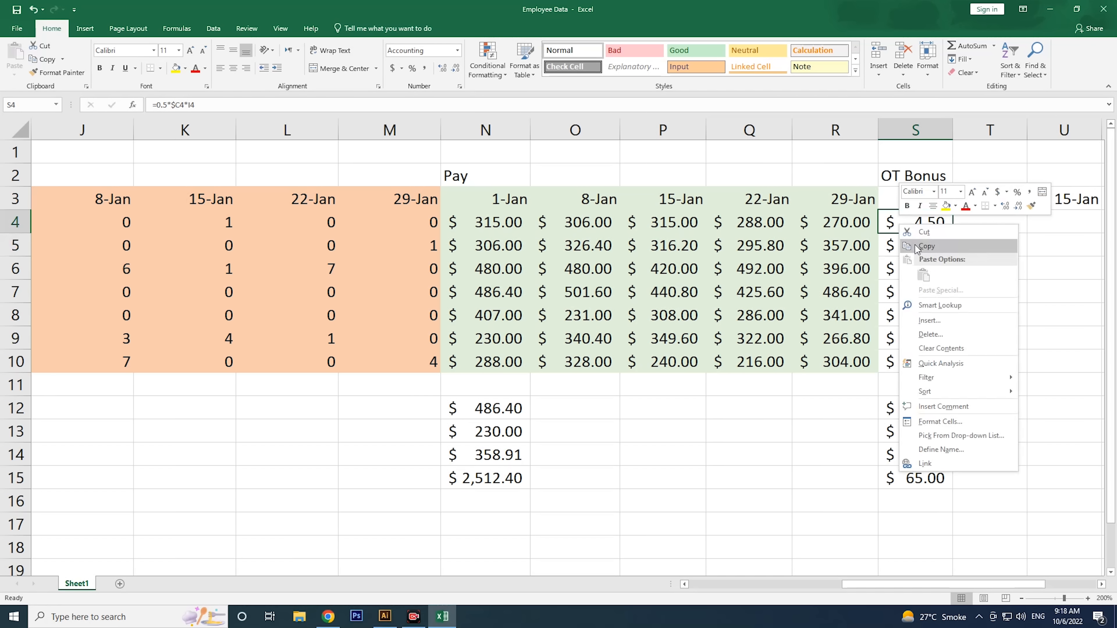
left_click(926, 246)
left_click_drag(901, 585, 952, 591)
left_click_drag(912, 222, 605, 372)
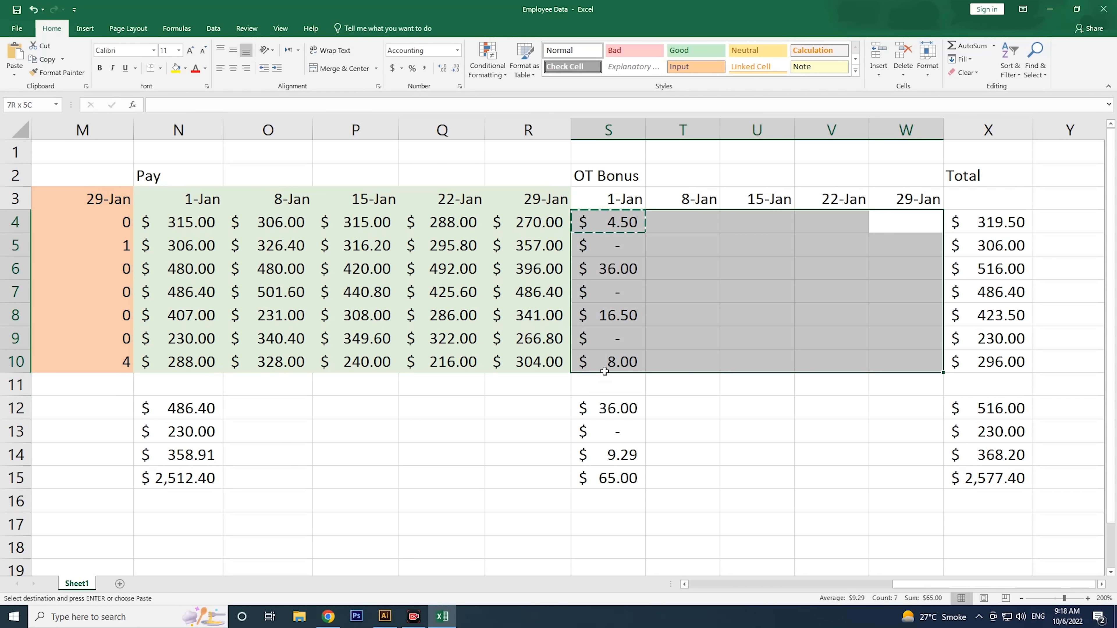
right_click(677, 282)
left_click(702, 333)
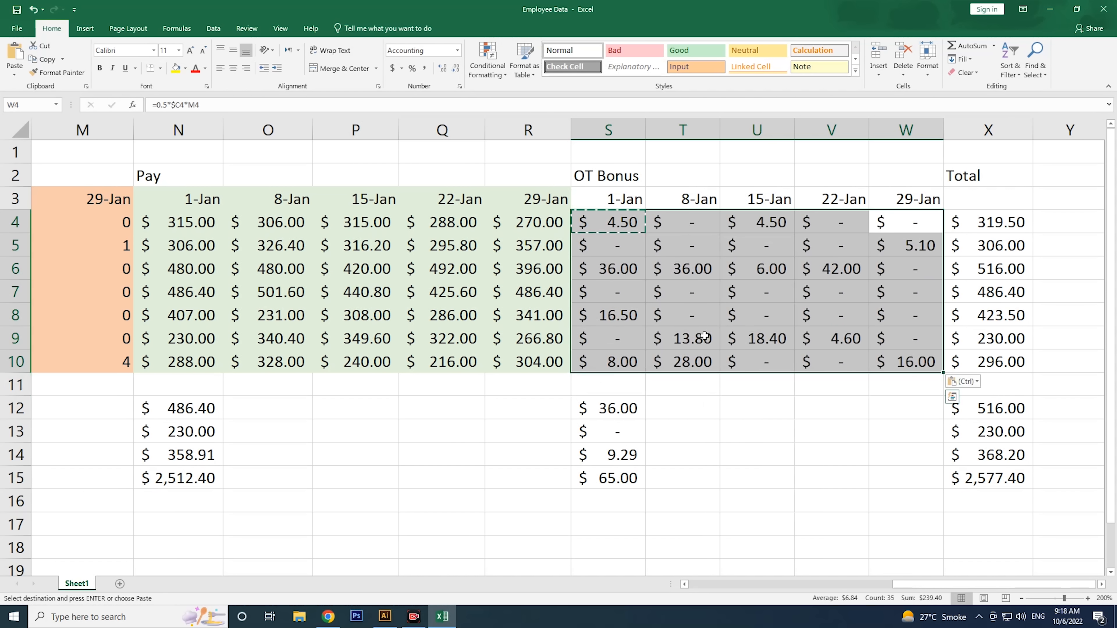
left_click(702, 401)
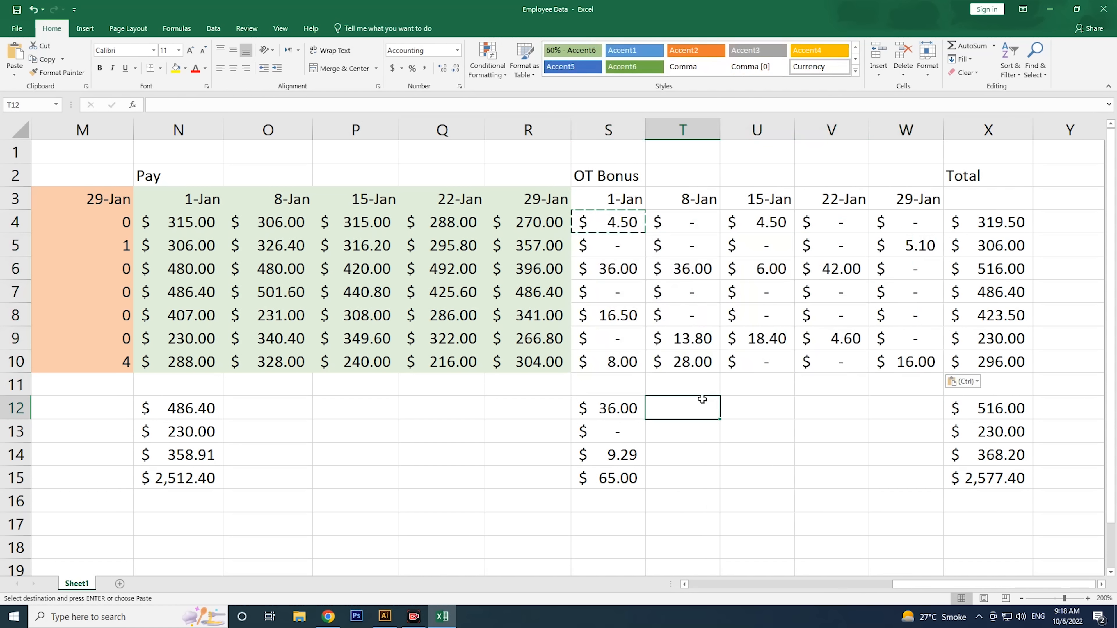
key("Escape")
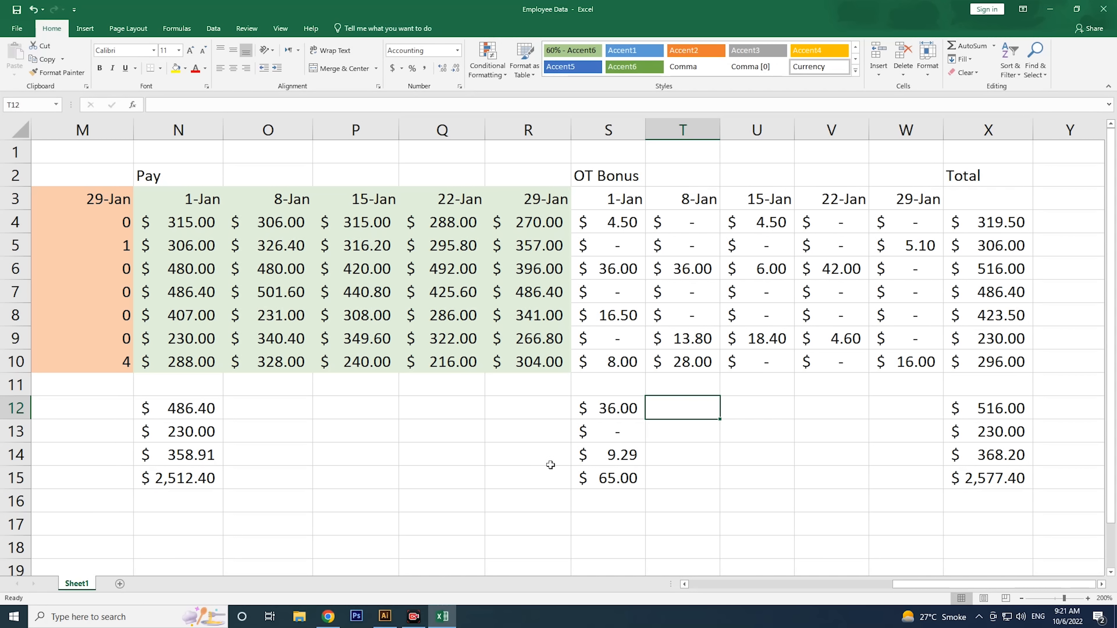
Step: Shade the OT Bonus range S3:W10, including its date headers, with a light blue fill
left_click_drag(590, 198, 883, 360)
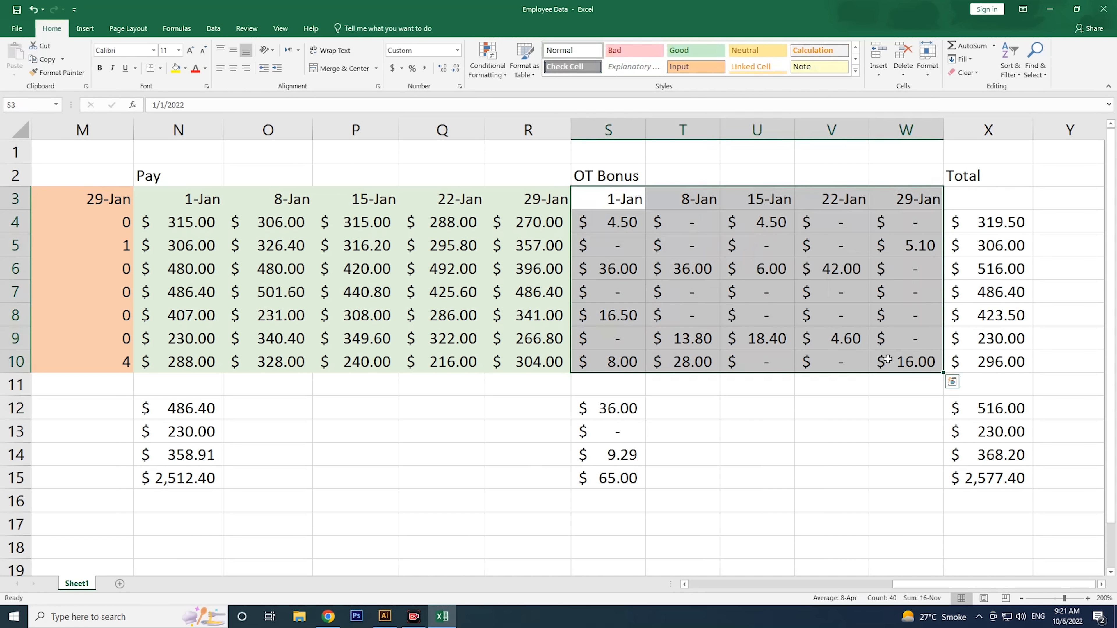
left_click(186, 68)
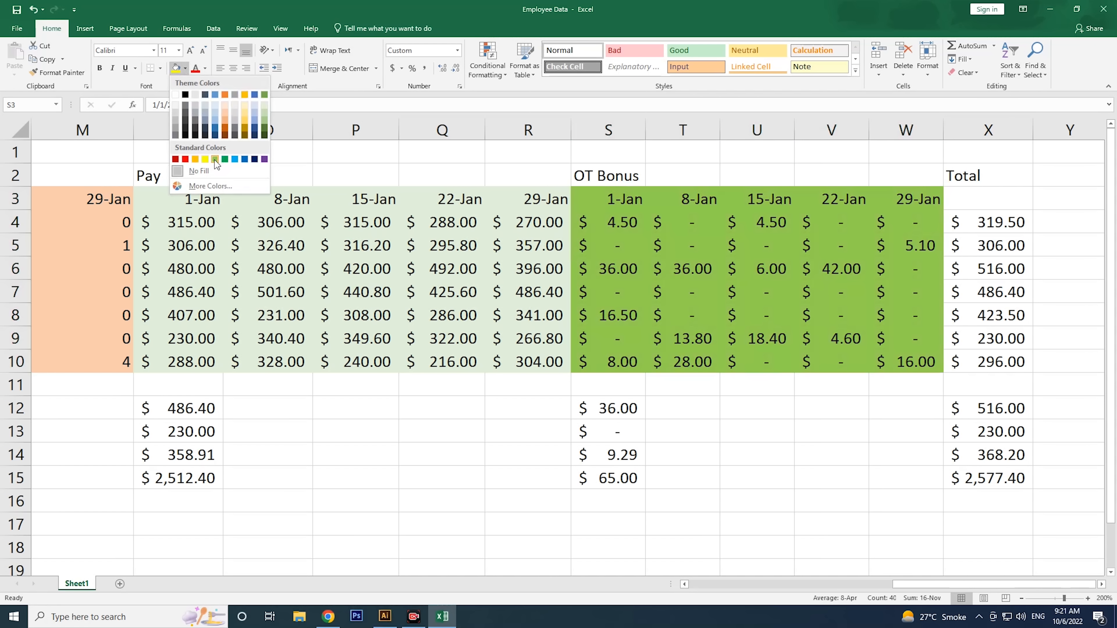
left_click(257, 115)
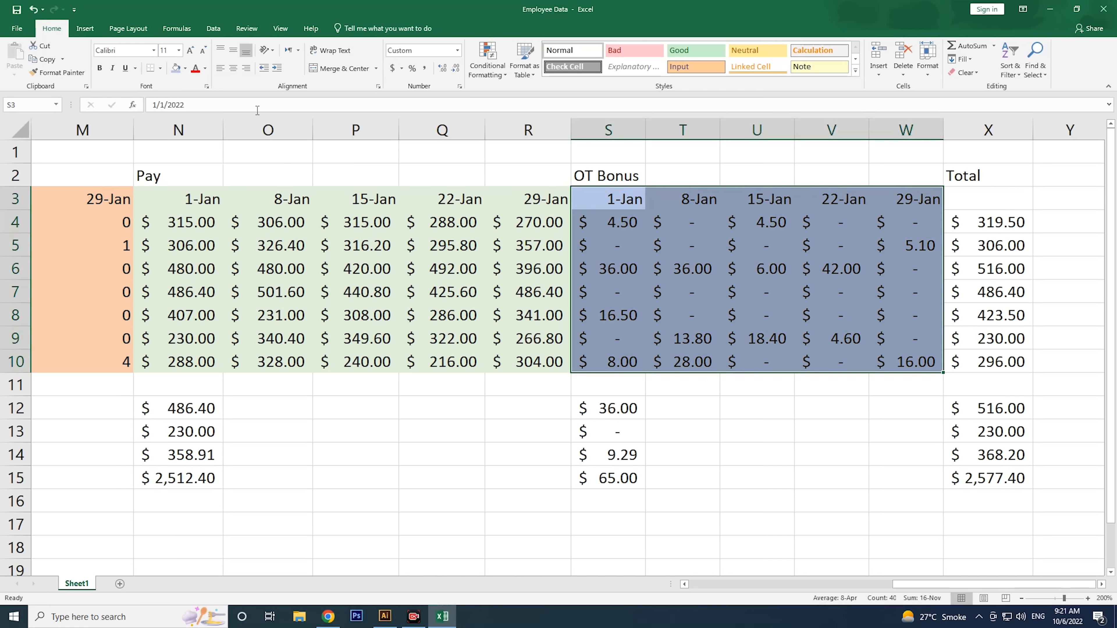
left_click(650, 401)
mouse_move(907, 585)
left_mouse_down()
mouse_move(923, 584)
mouse_move(791, 590)
mouse_move(915, 587)
left_mouse_up()
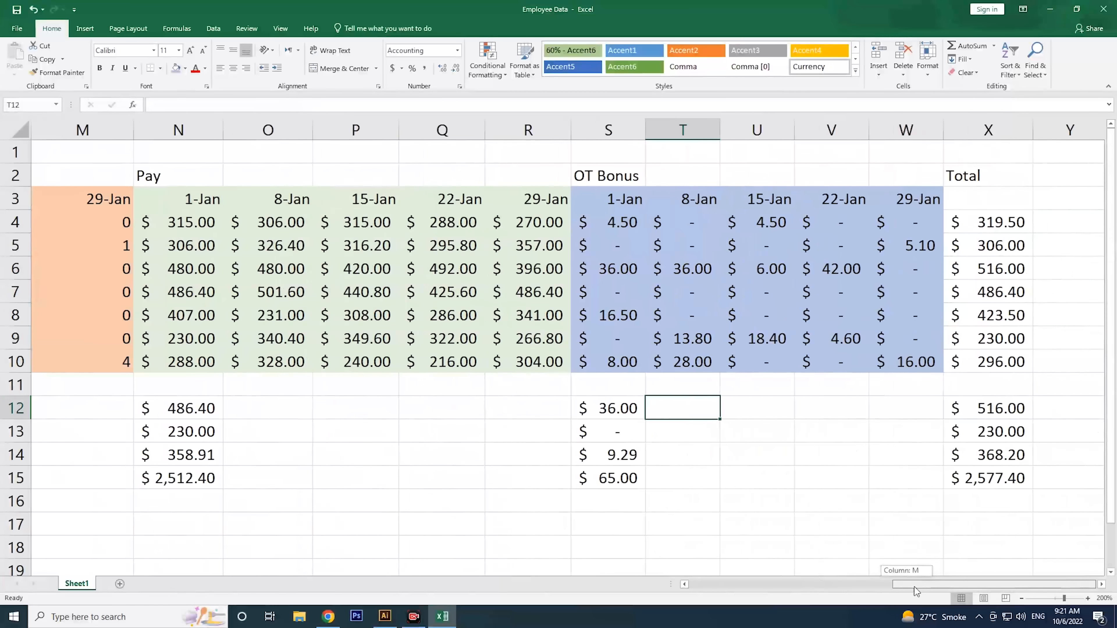
left_click(537, 395)
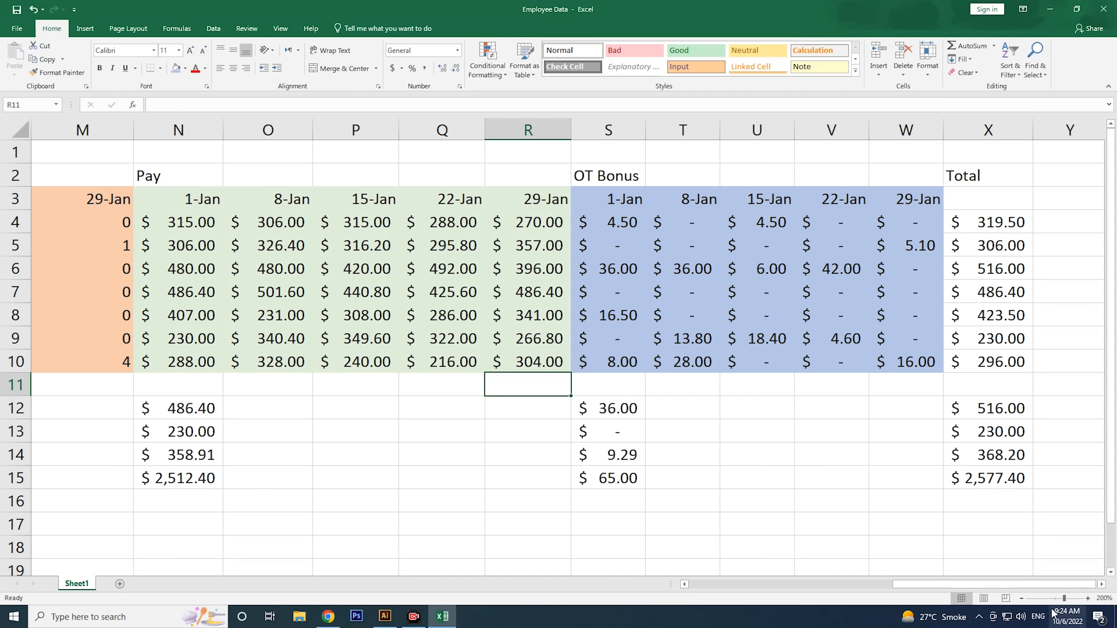
Step: Examine the Total formula in X4 and the pay and OT bonus cells it references
left_click(1021, 598)
left_click(1021, 598)
left_click(1021, 598)
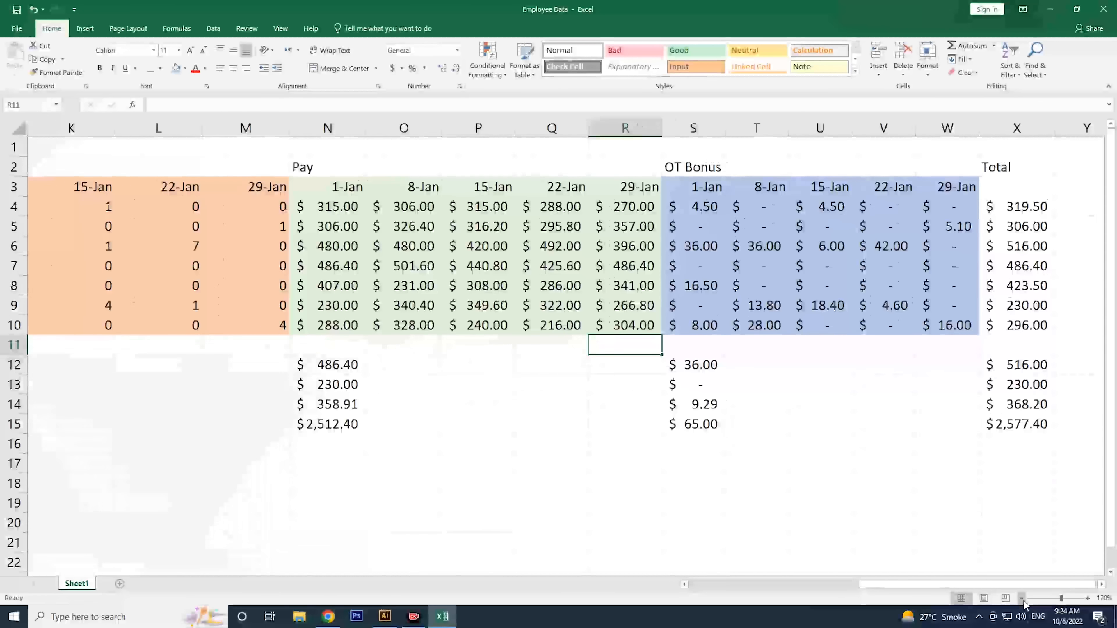
left_click(1021, 598)
left_click(1021, 598)
left_click(1021, 598)
left_click(1020, 598)
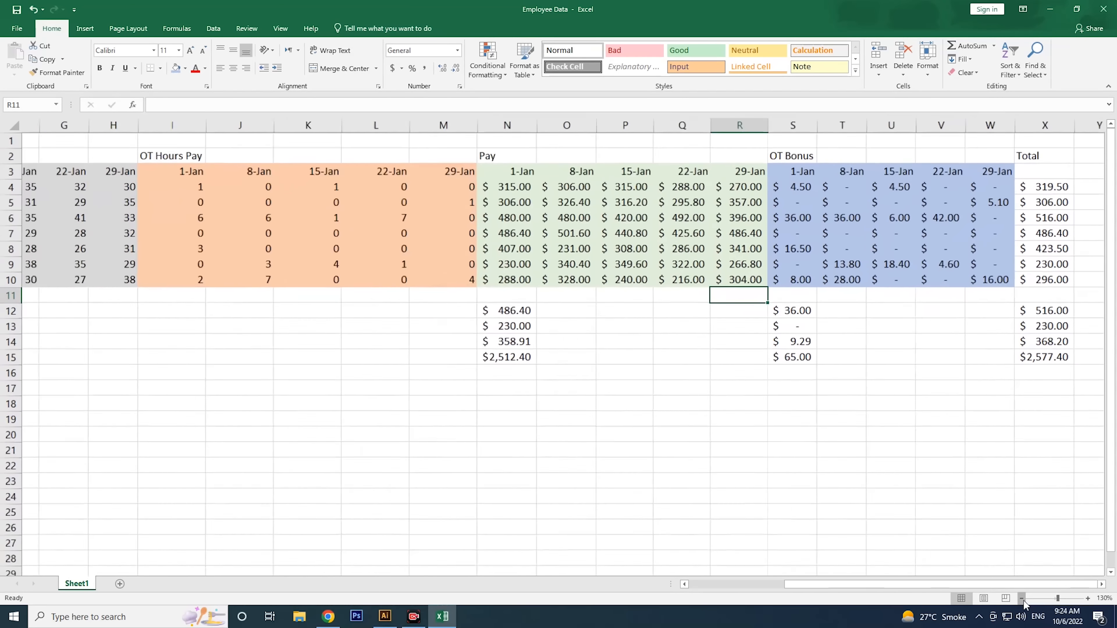
double_click(1059, 187)
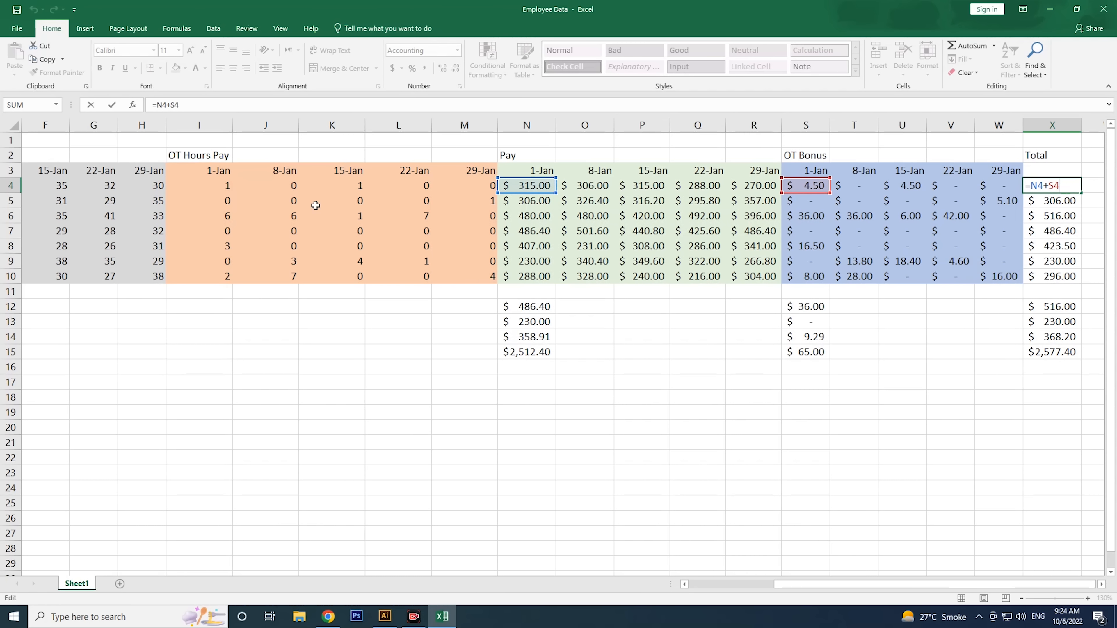
left_click_drag(964, 580, 997, 581)
key("Return")
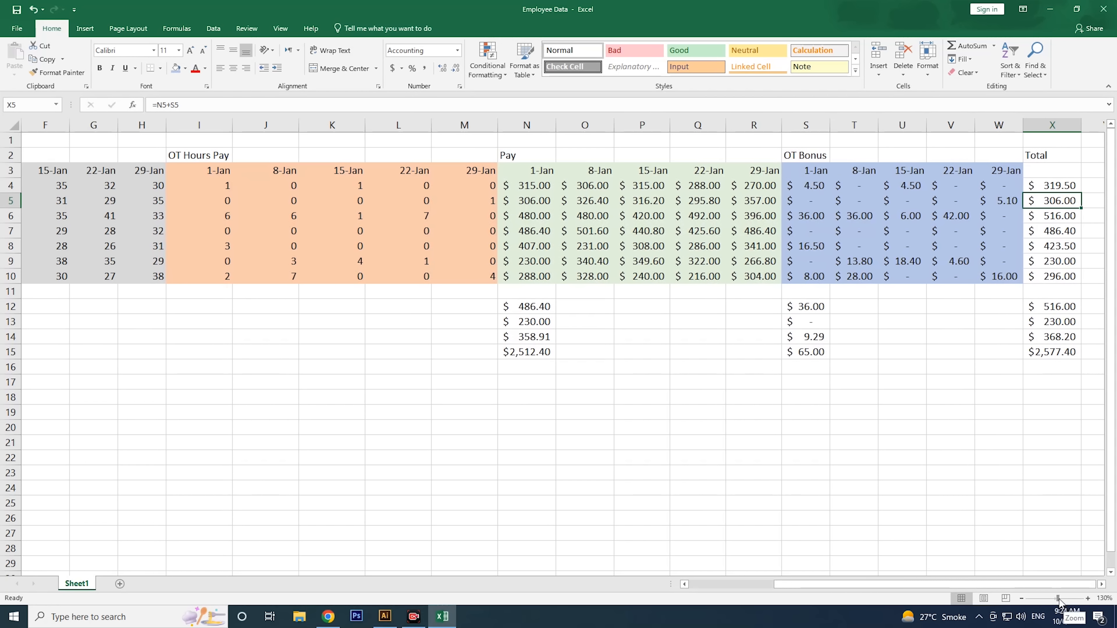
Step: Enter 1-Jan as the first date header of the Total section in X3
left_click_drag(1058, 600, 1065, 599)
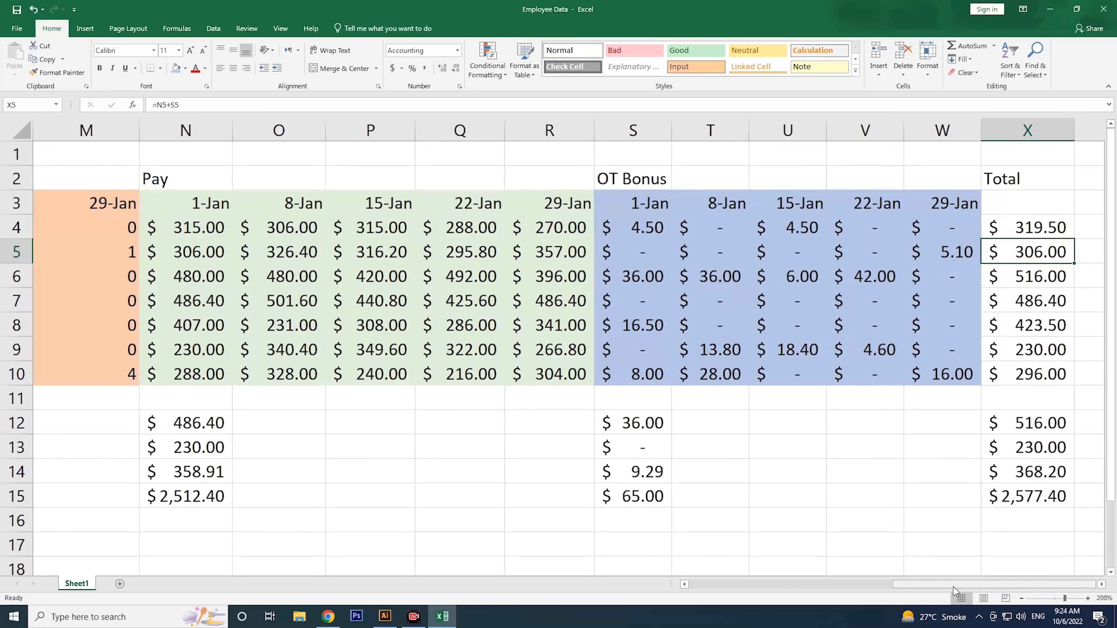
left_click(1030, 202)
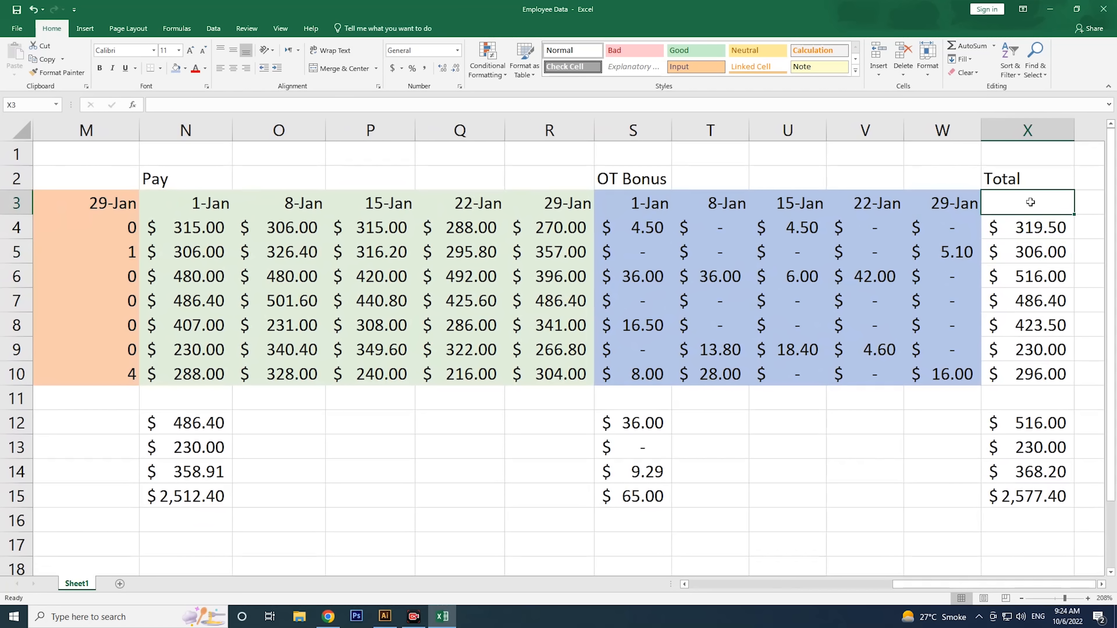
type("1-Jan")
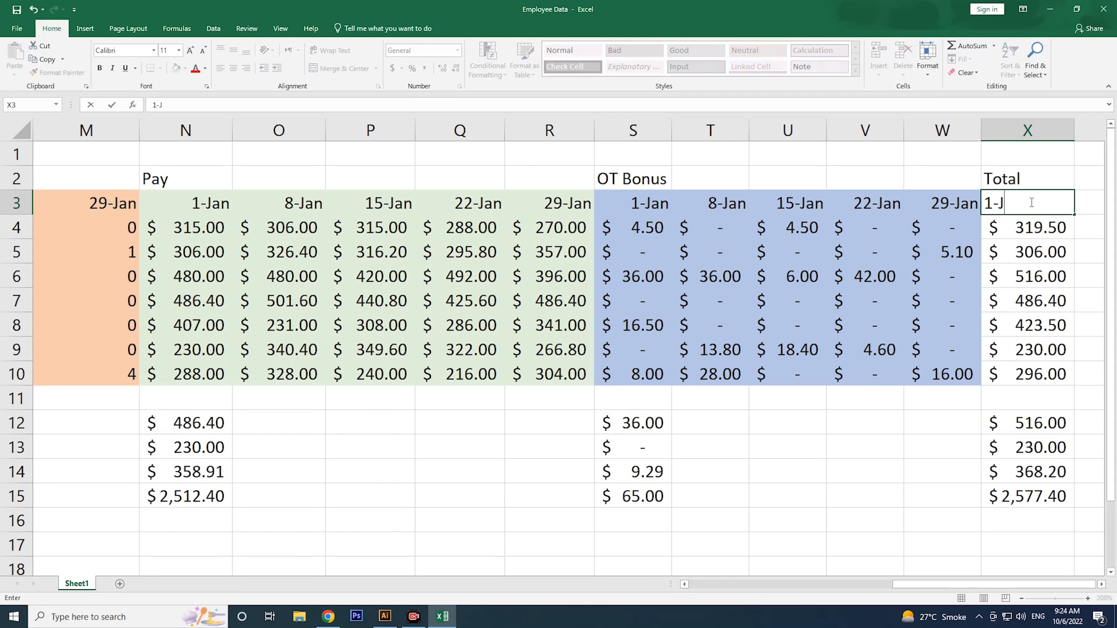
Step: Enter the formula =X3+7 in Y3 for the second weekly date of the Total section
left_click(1083, 203)
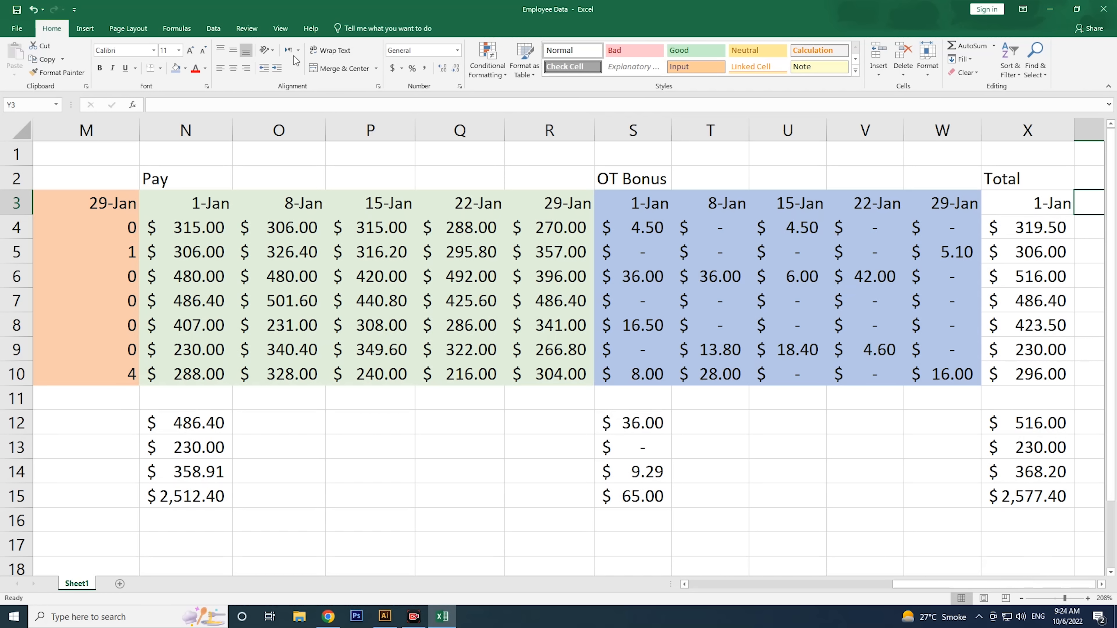
left_click(283, 31)
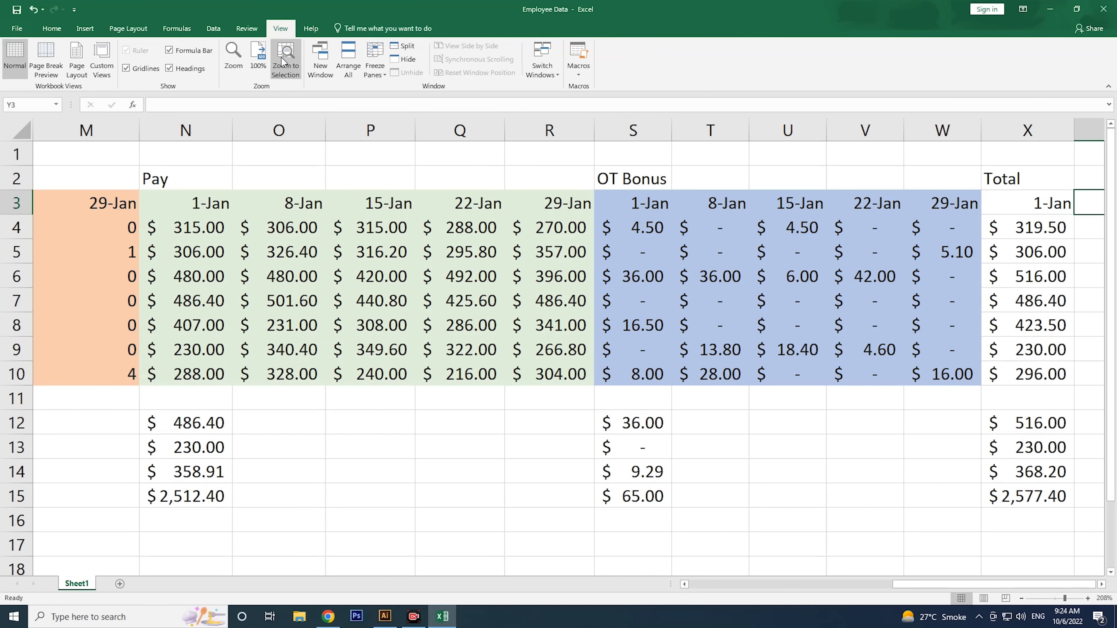
left_click(261, 61)
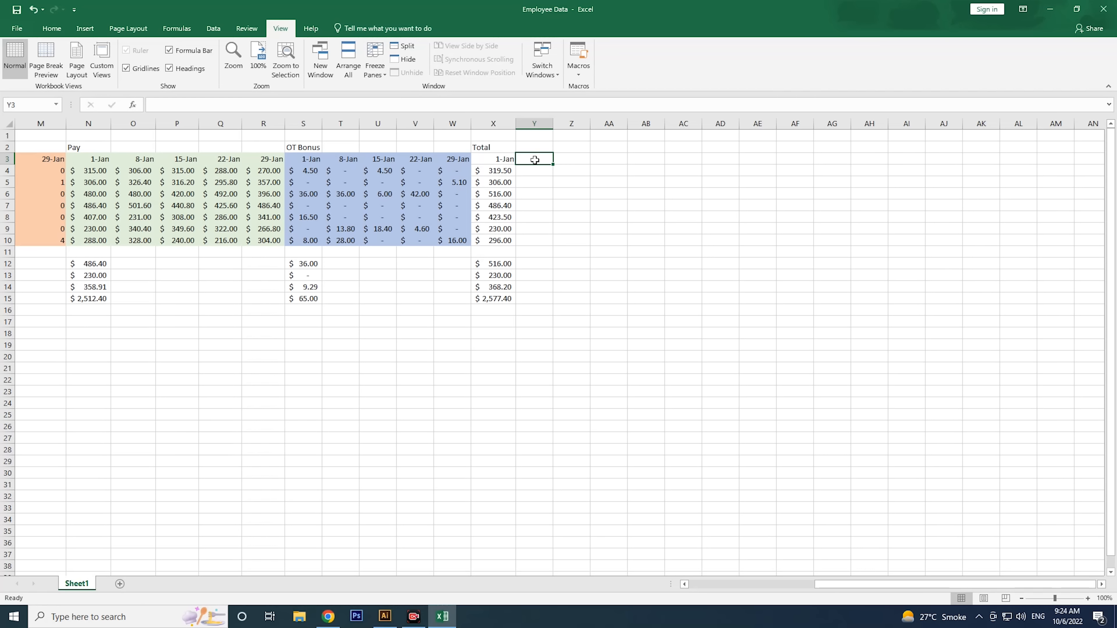
type("=")
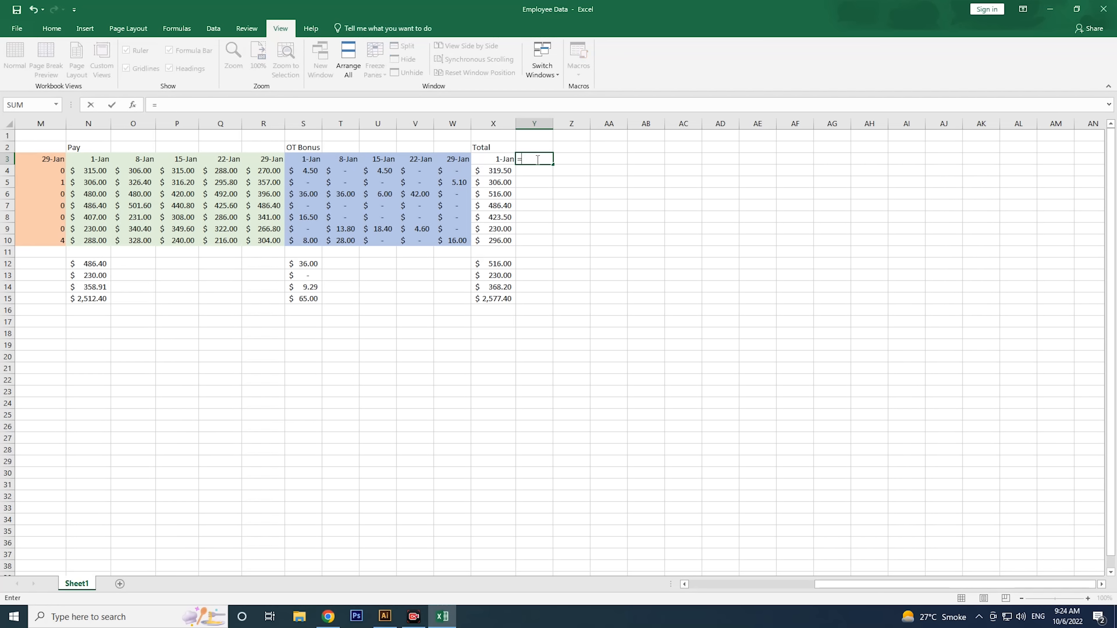
left_click(499, 159)
type("+")
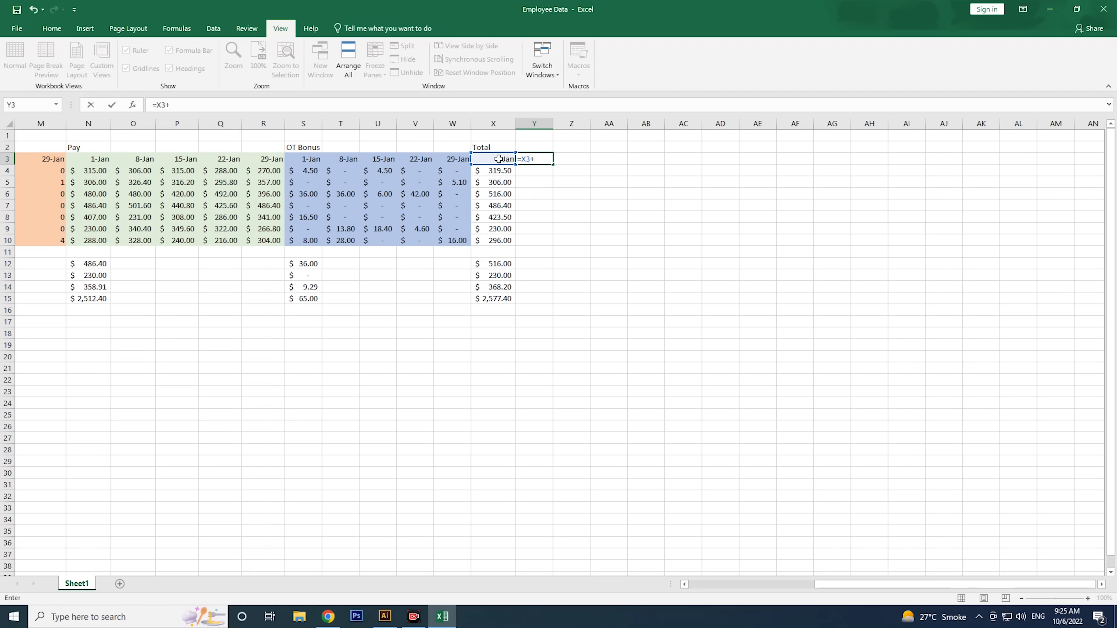
type("7")
key("Return")
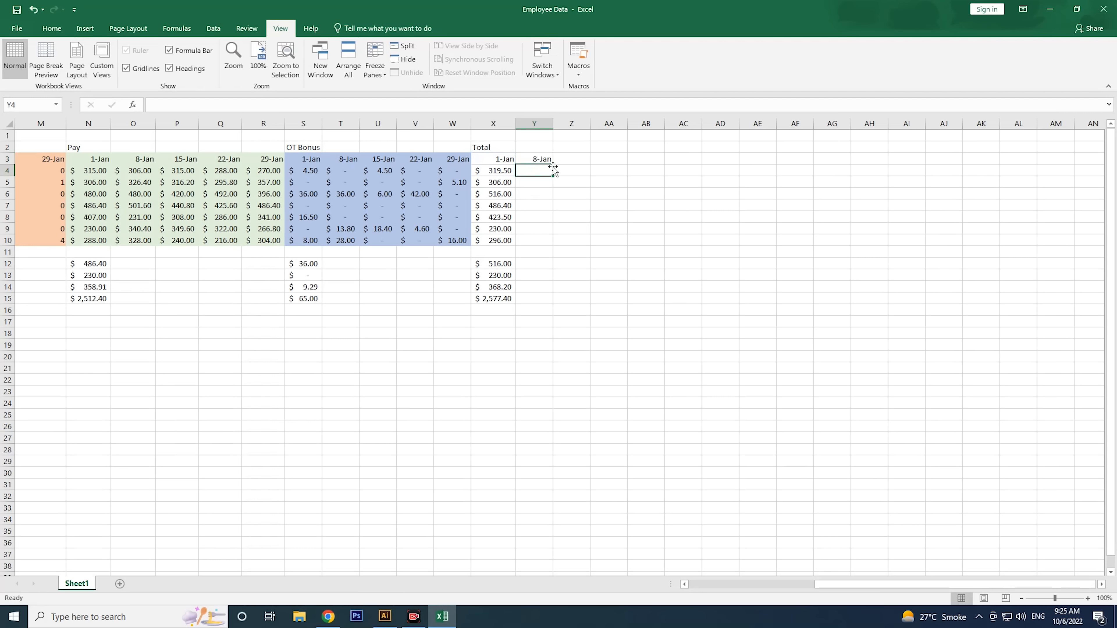
Step: Fill the Y3 date formula across to AB3 to complete the weekly Total headers
left_click(546, 161)
left_click_drag(553, 165, 652, 169)
left_click(651, 191)
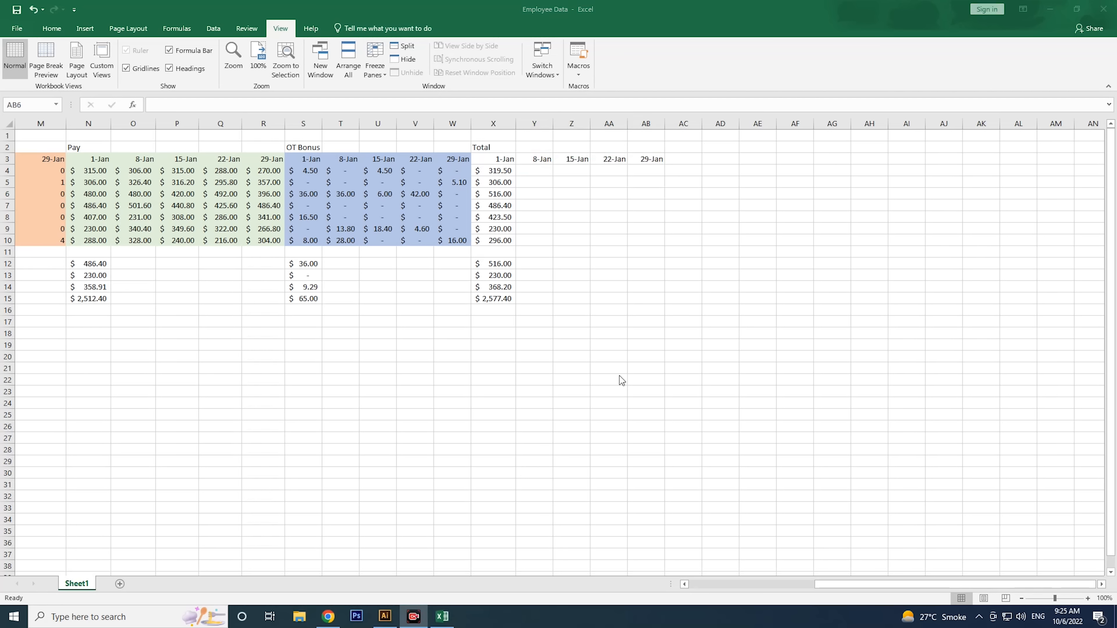
Step: Fill the Total formulas in X4:X10 across to column AB for the remaining January weeks
scroll(740, 241, "left", 3)
scroll(775, 190, "up", 3, "ctrl")
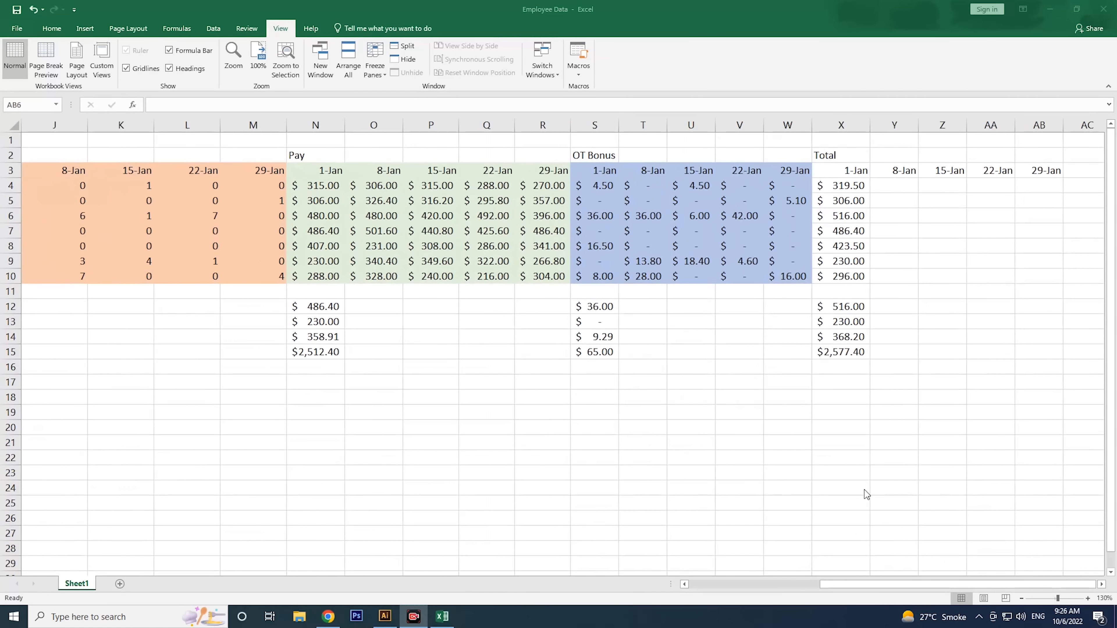
left_click_drag(828, 585, 902, 590)
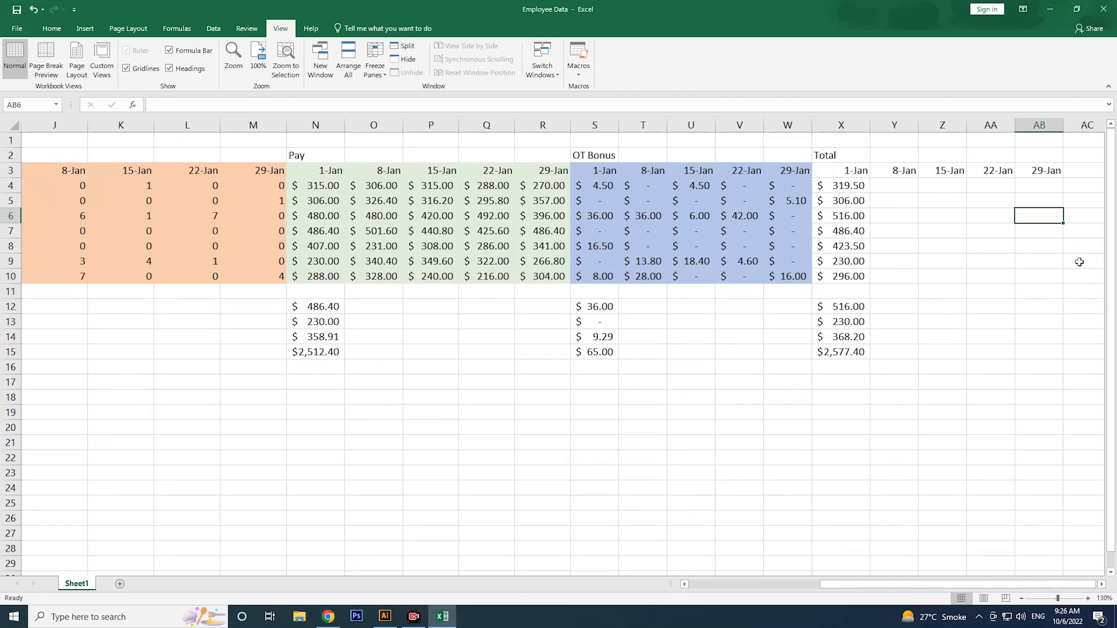
scroll(1036, 286, "up", 1, "ctrl")
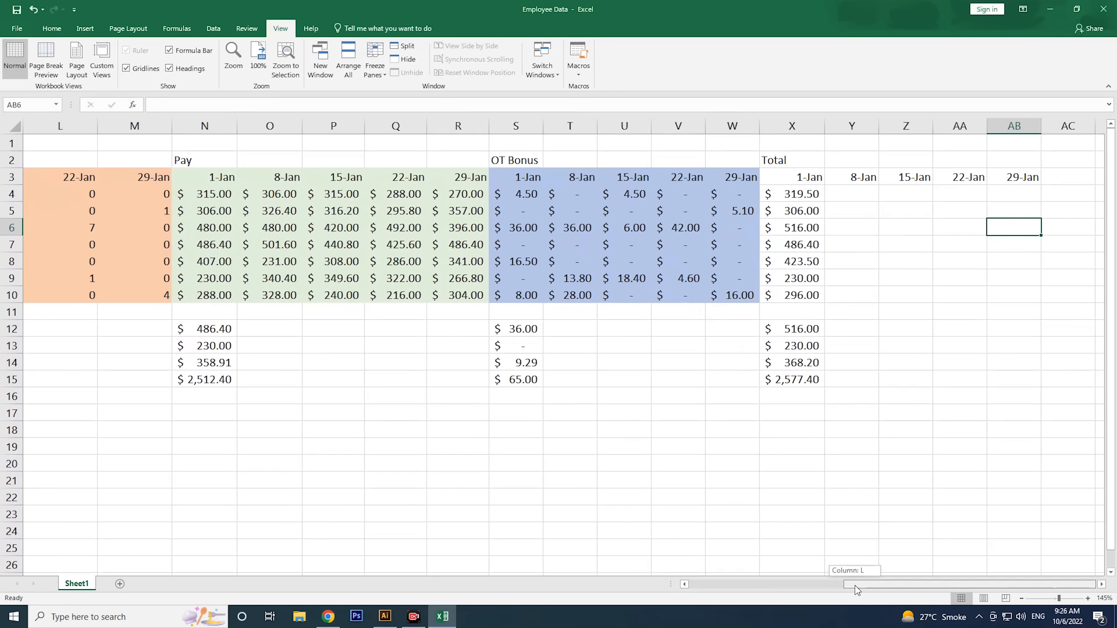
scroll(925, 481, "up", 1, "ctrl")
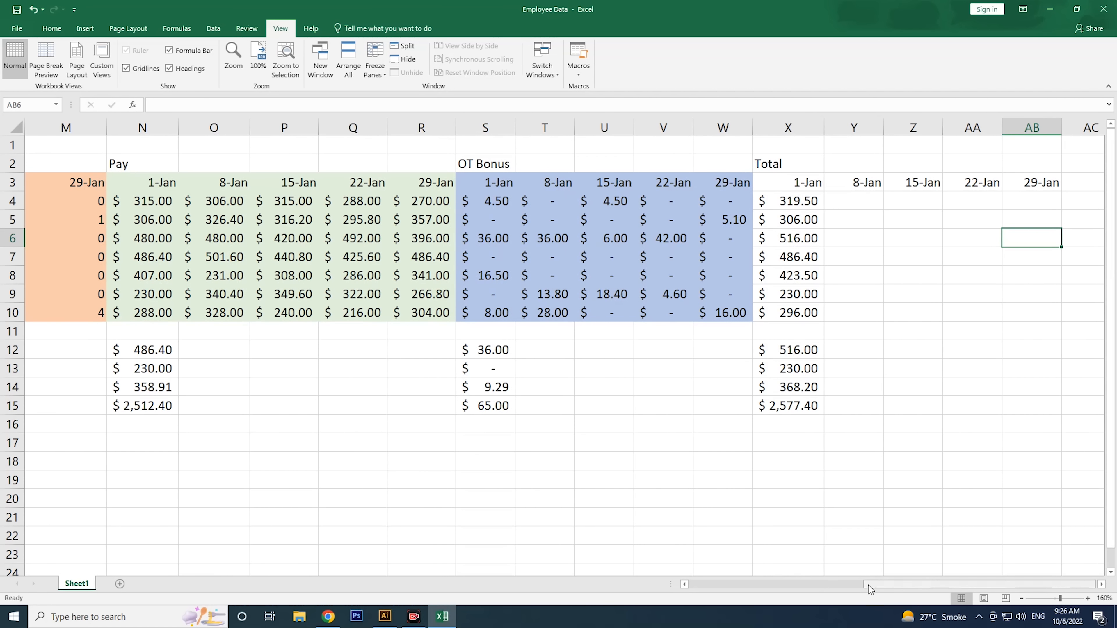
left_click(1070, 151)
mouse_move(1084, 166)
left_mouse_down()
mouse_move(818, 274)
mouse_move(750, 404)
left_mouse_up()
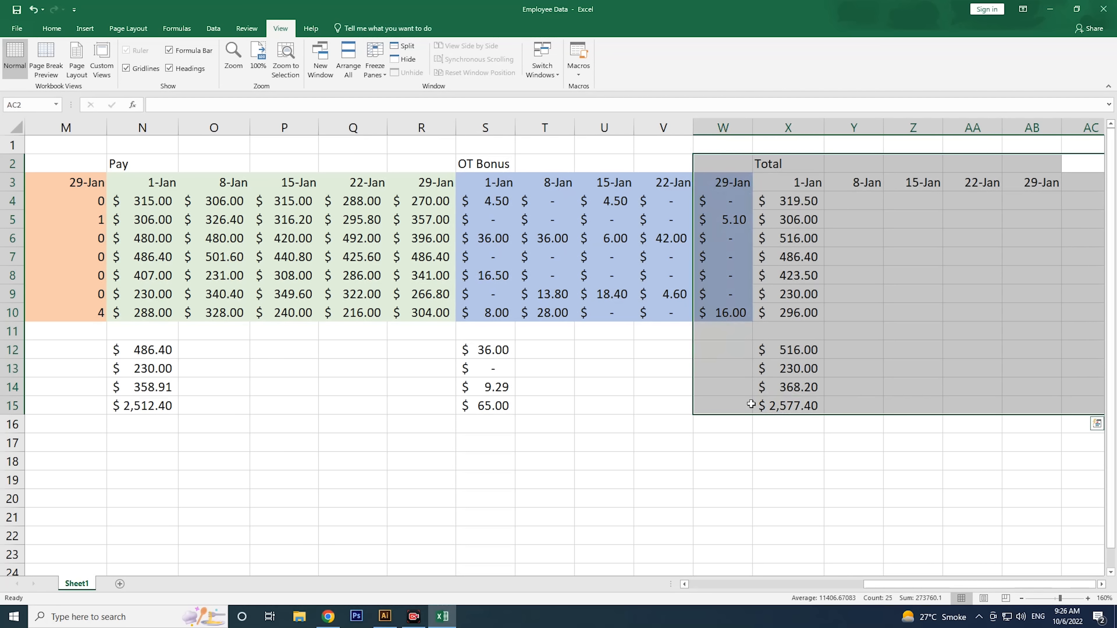
left_click(291, 75)
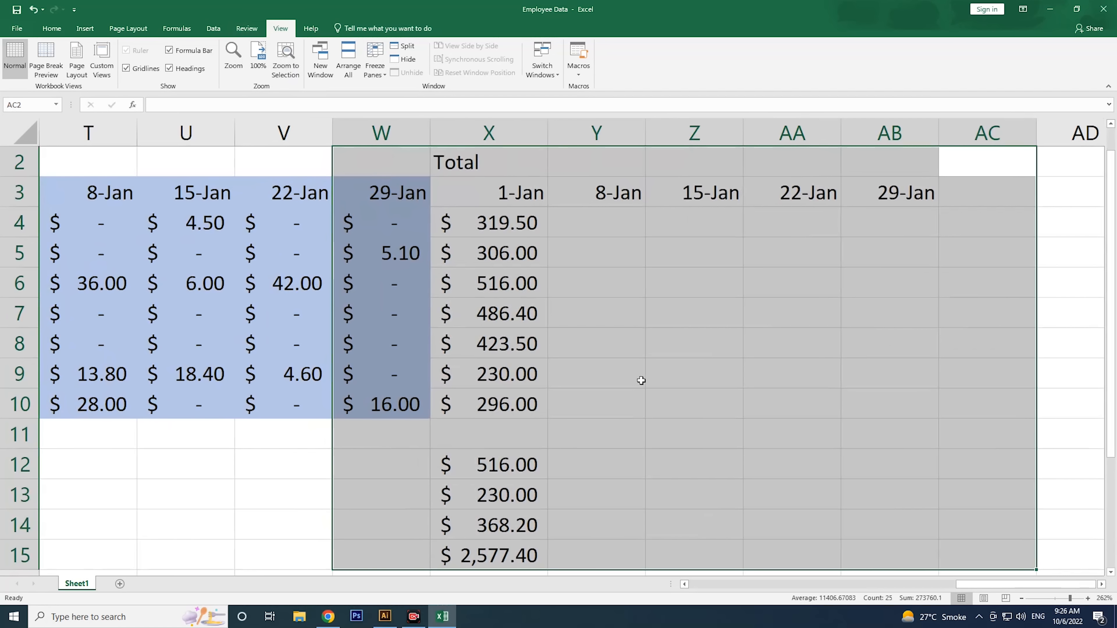
left_click(646, 380)
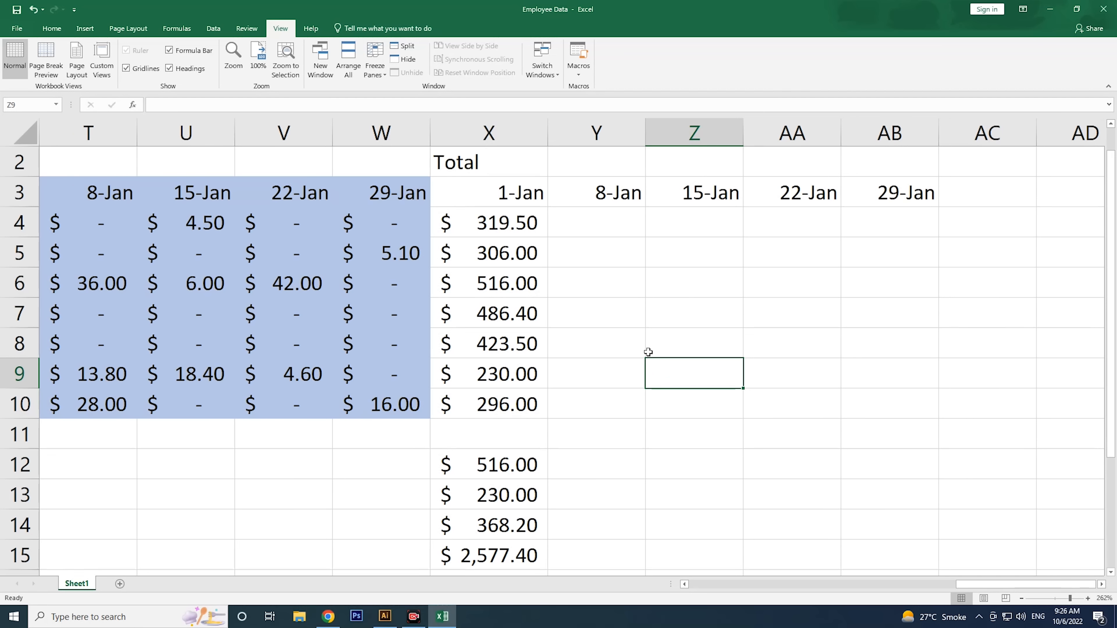
left_click_drag(467, 216, 467, 404)
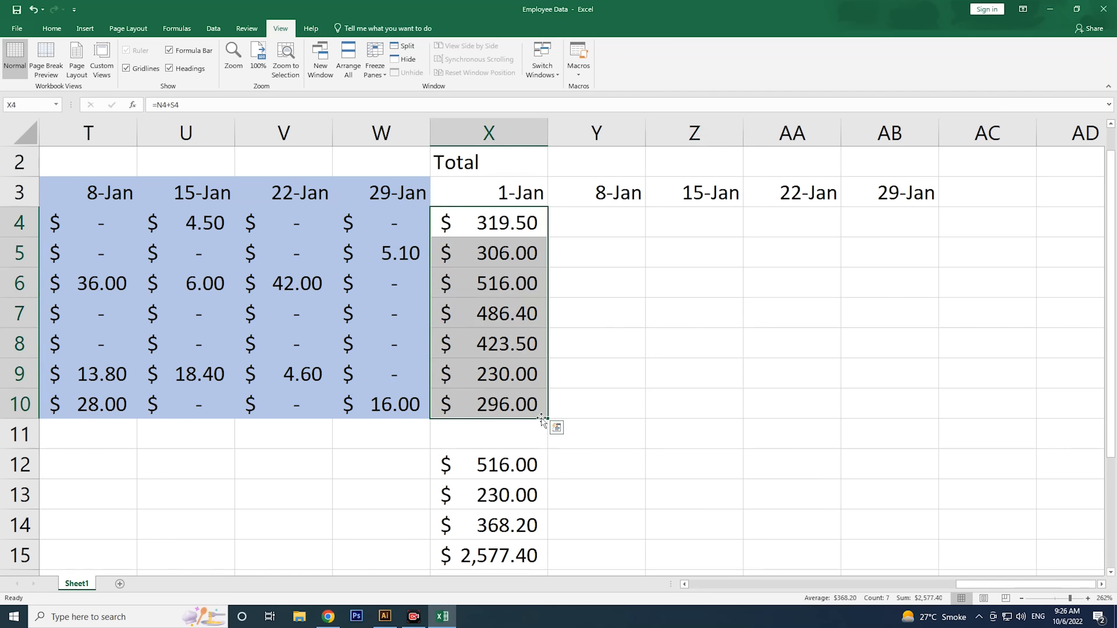
left_click_drag(548, 418, 899, 412)
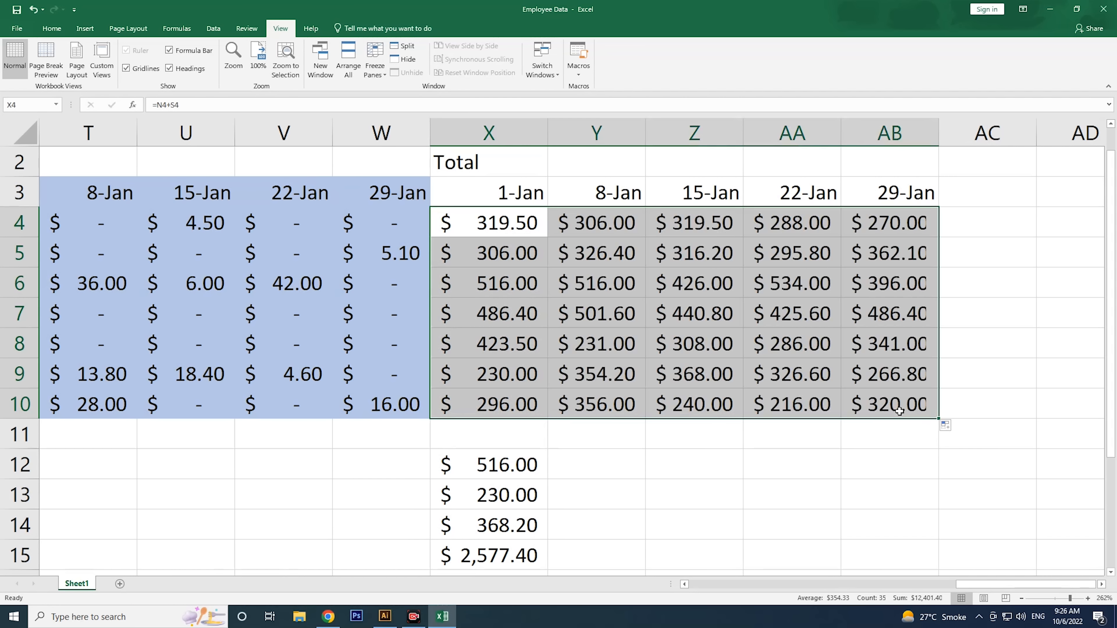
left_click(702, 459)
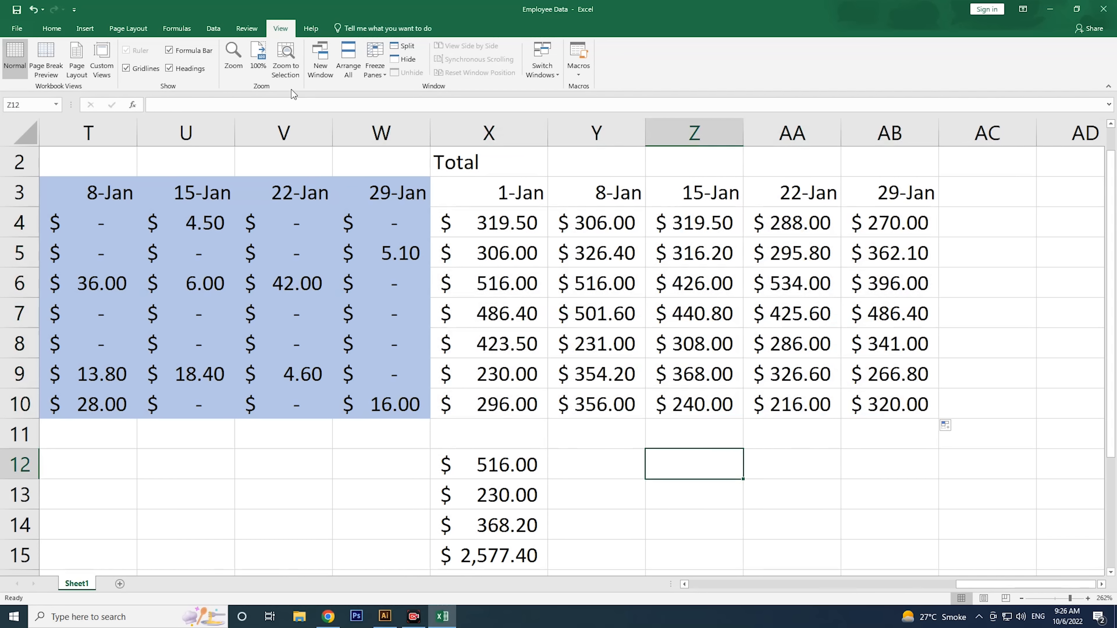
Step: Try the sheet at 75% and 100% magnification and finish with the zoom set to 200%
left_click(243, 70)
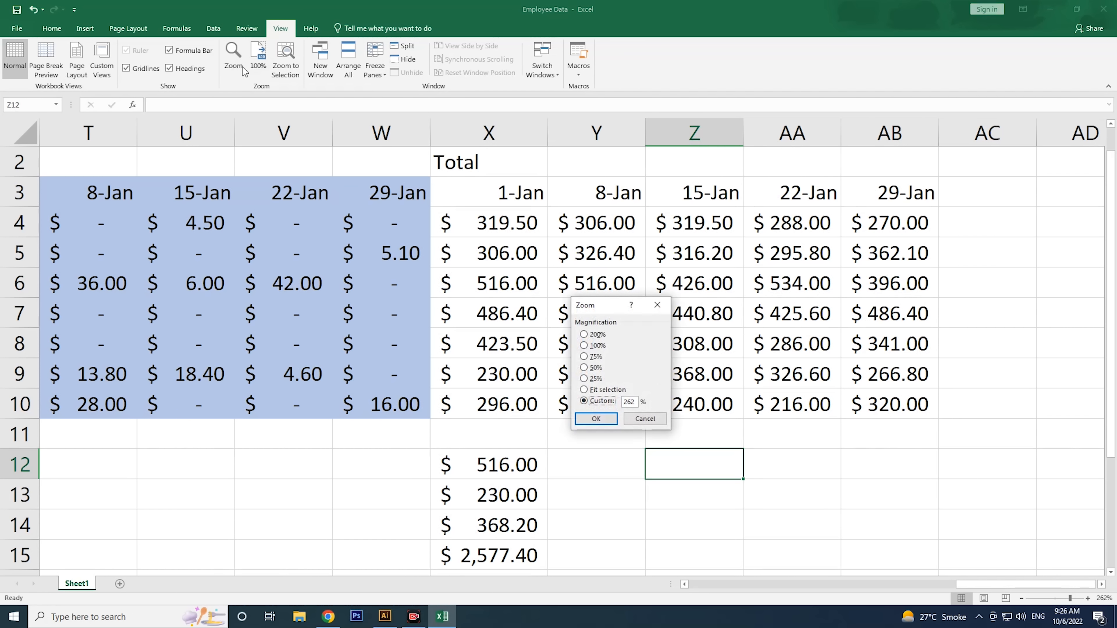
left_click(583, 357)
left_click(593, 418)
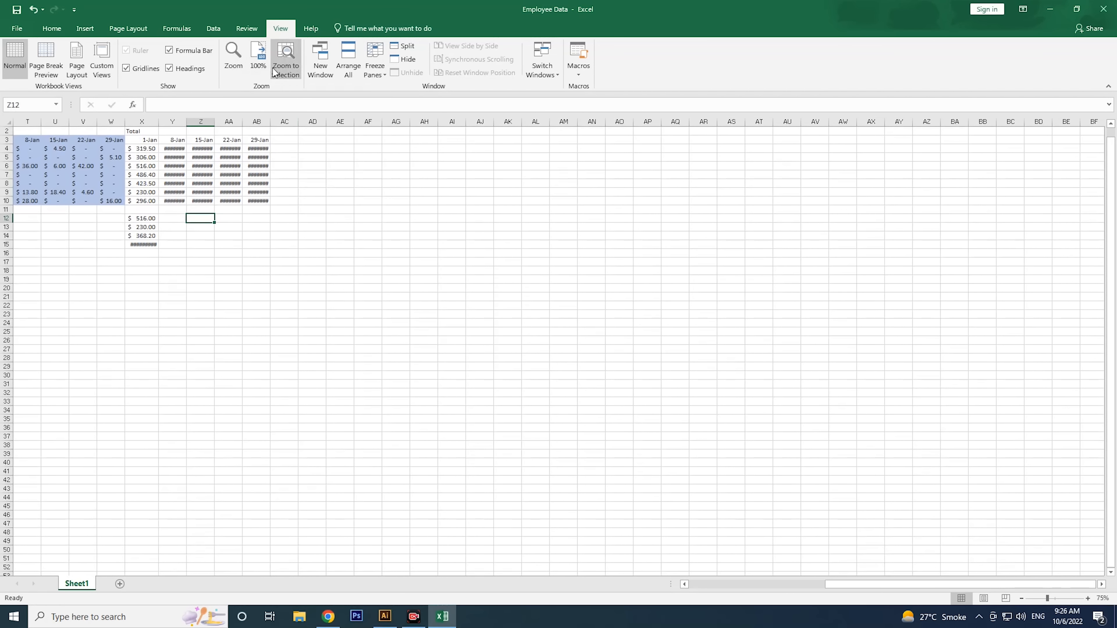
left_click(259, 67)
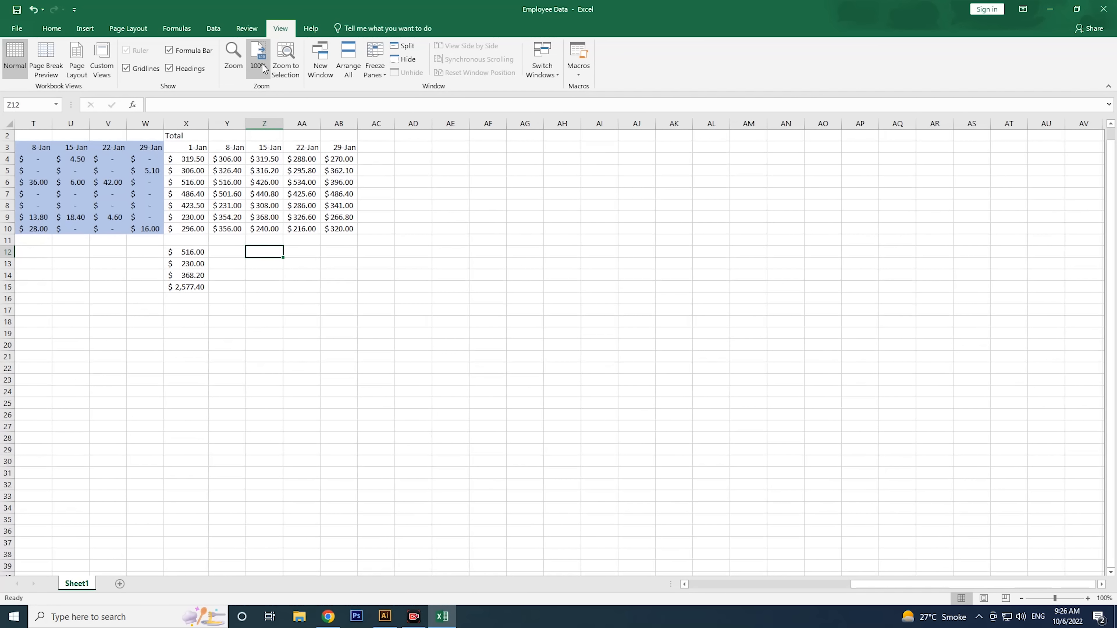
left_click(233, 56)
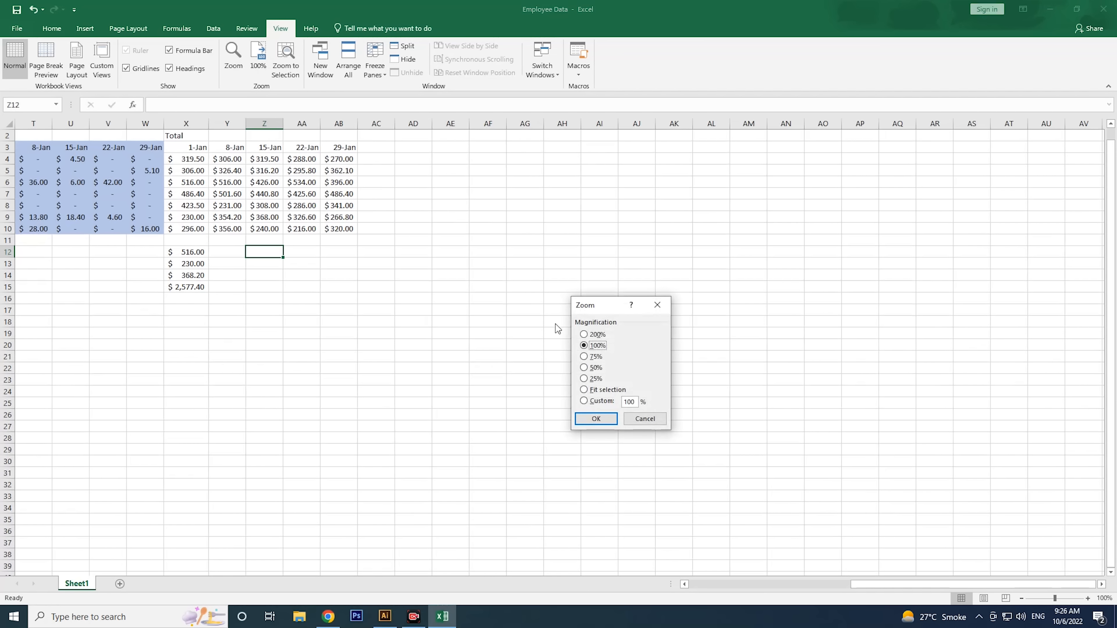
left_click(584, 334)
left_click(596, 418)
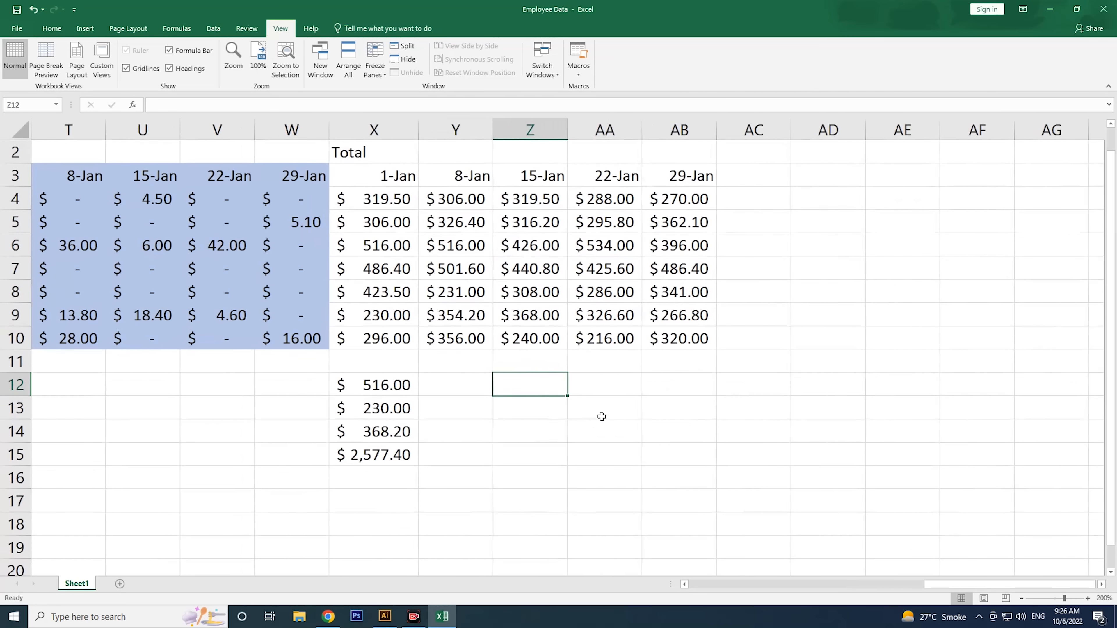
Step: Inspect the 8-Jan Total formulas in Y6 and Y8, leaving cell editing without changing them
left_click(469, 252)
double_click(468, 253)
left_click_drag(920, 583, 895, 570)
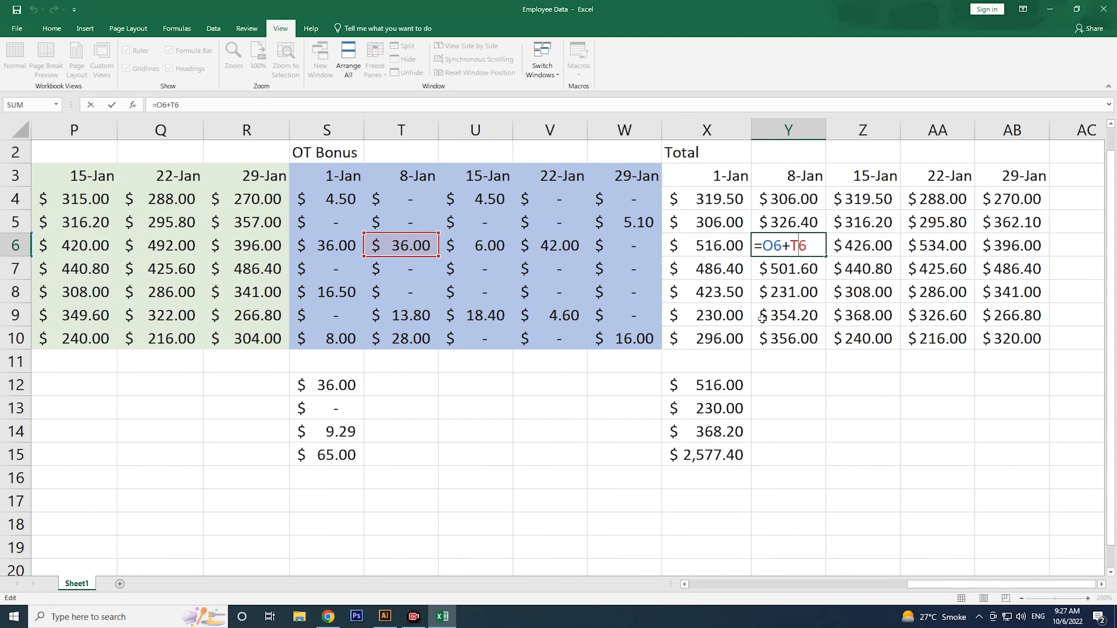
double_click(767, 298)
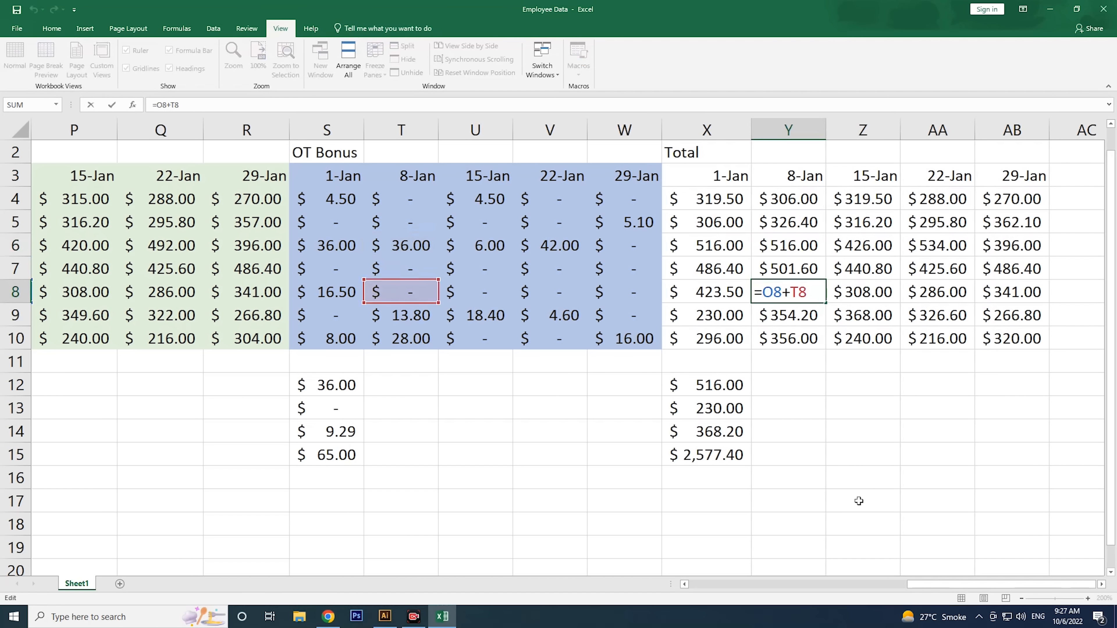
mouse_move(936, 585)
left_mouse_down()
mouse_move(863, 585)
mouse_move(933, 577)
left_mouse_up()
left_click(921, 389)
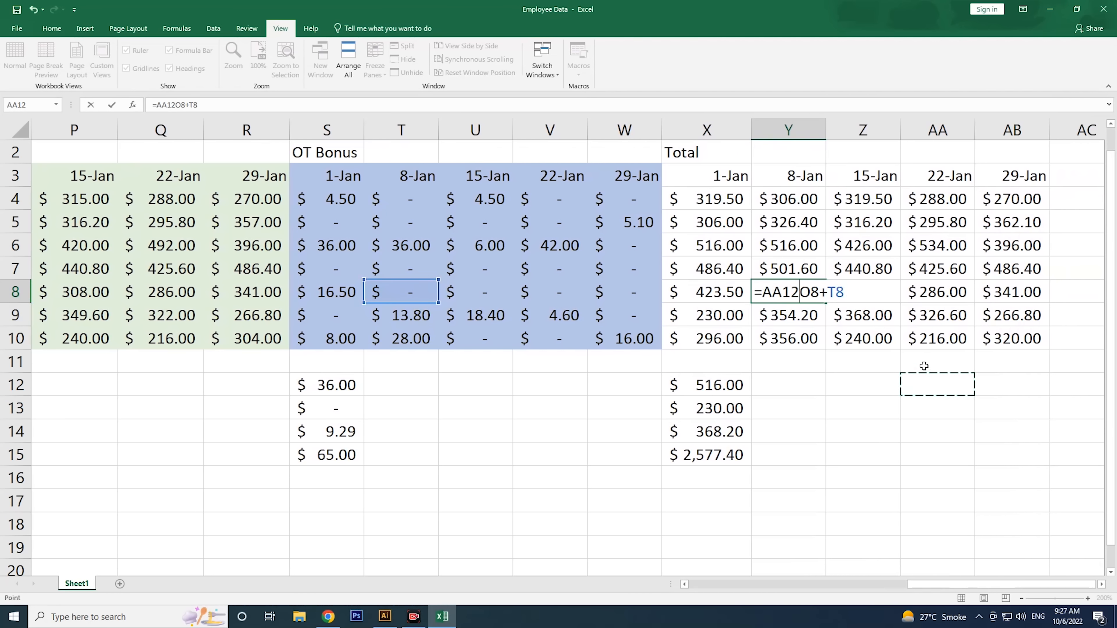
key("Escape")
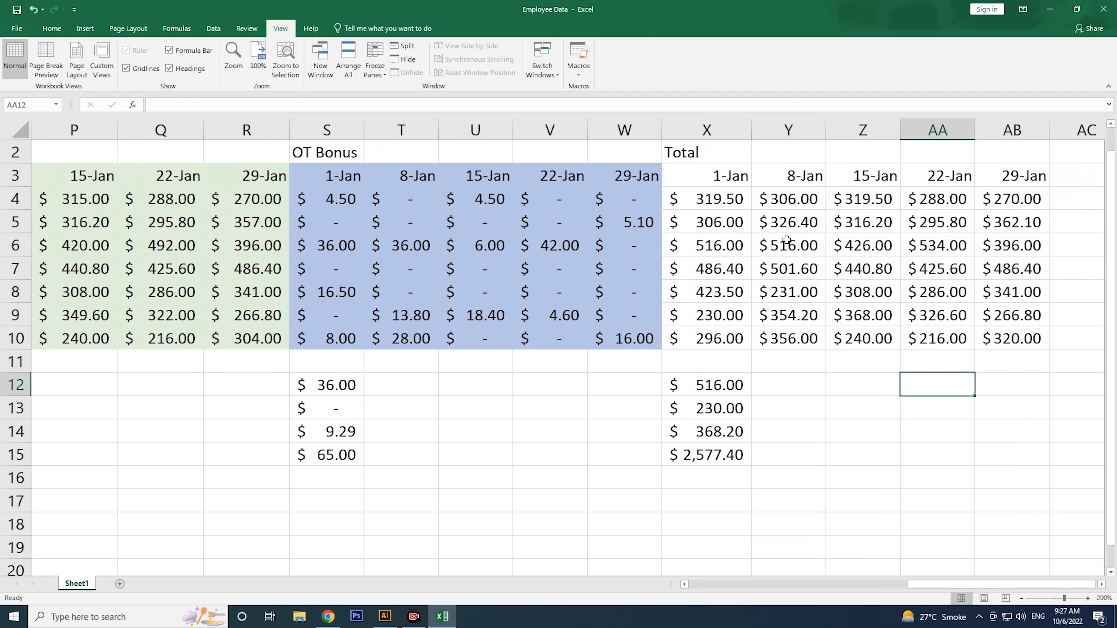
Step: Shade the Total section X3:AB10 with a light orange fill
left_click_drag(677, 176, 988, 337)
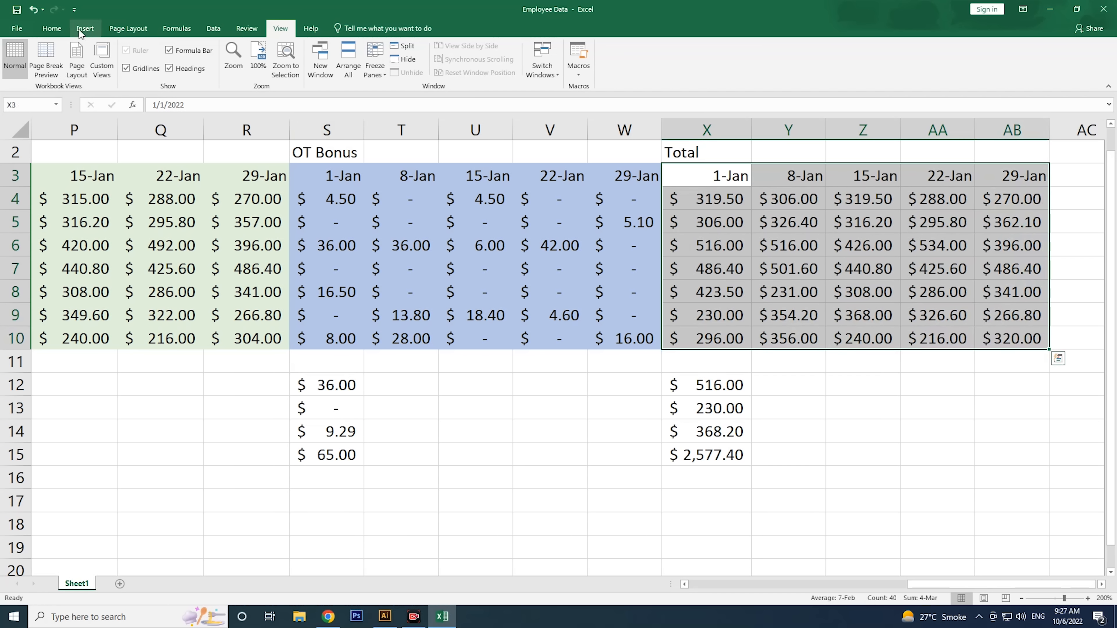
left_click(55, 30)
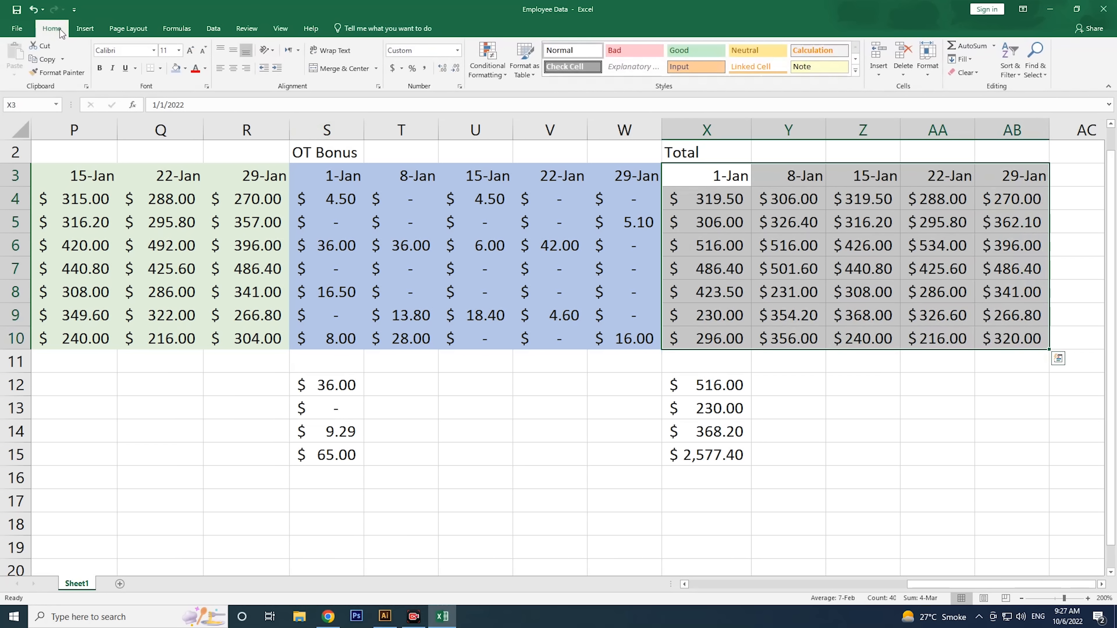
left_click(185, 68)
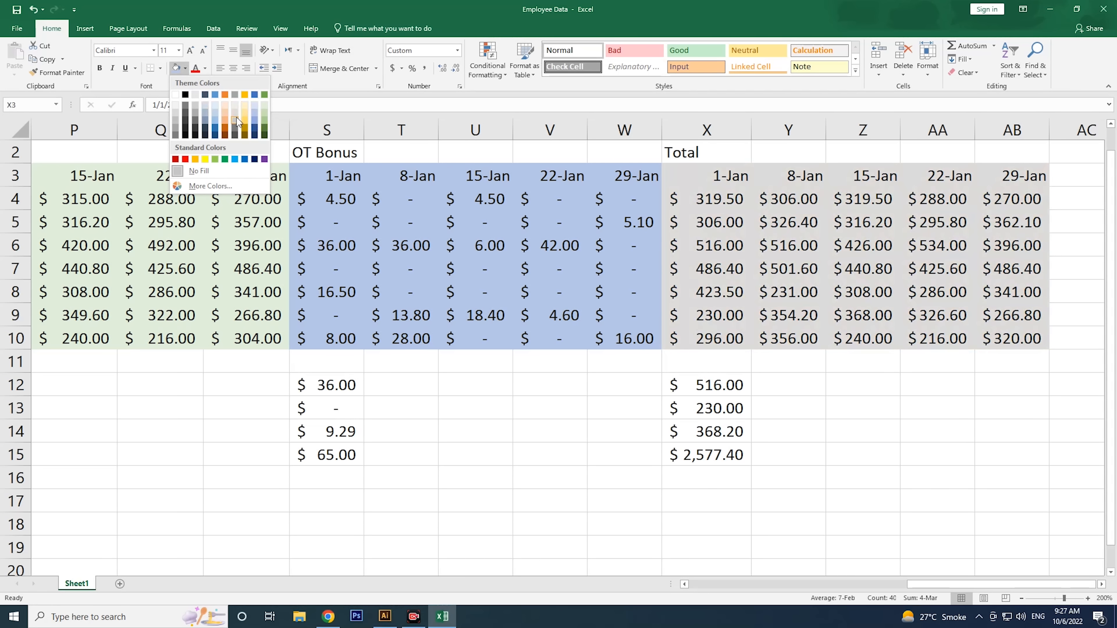
left_click(225, 115)
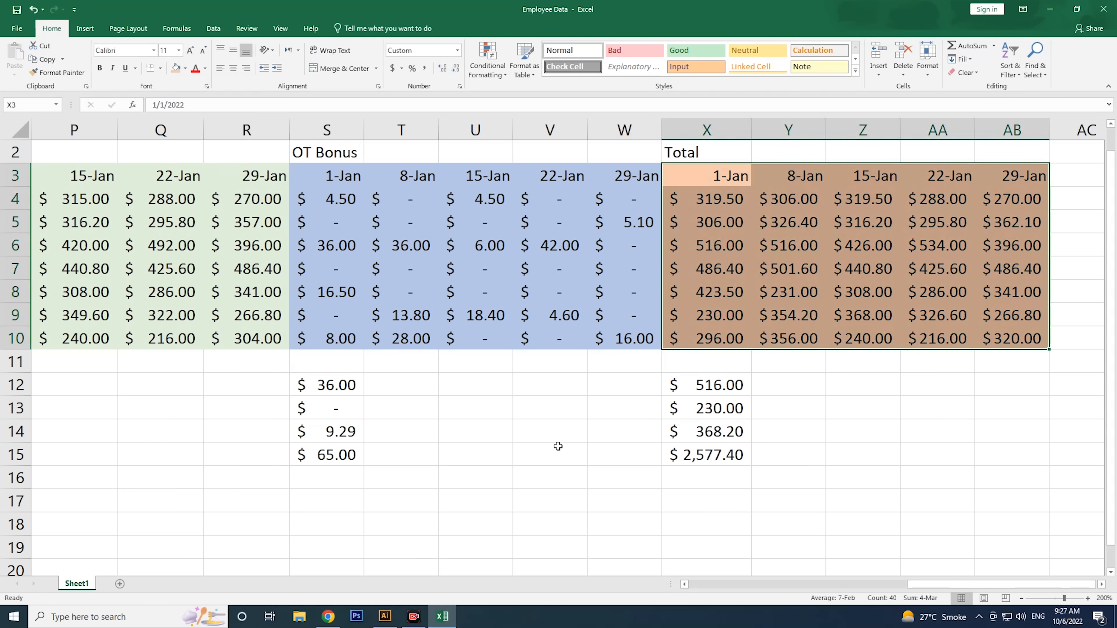
left_click(568, 453)
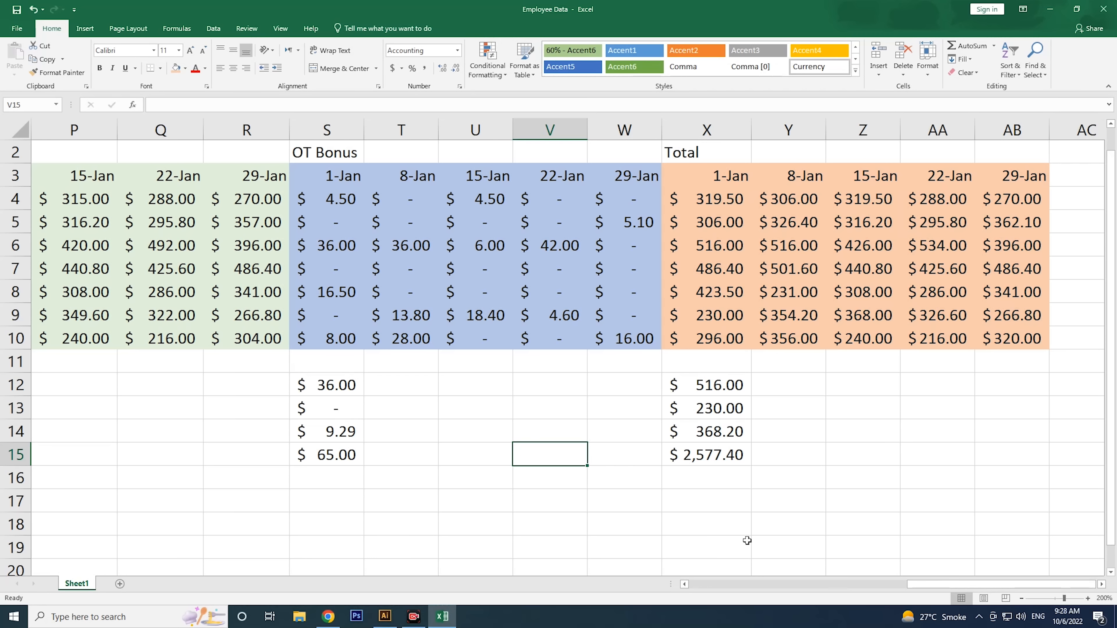
Step: Fill the summary formulas in N12:N15 across to column AB, covering the Pay, OT Bonus and Total sections
mouse_move(911, 589)
left_mouse_down()
mouse_move(898, 590)
mouse_move(918, 590)
left_mouse_up()
left_click_drag(693, 383, 703, 455)
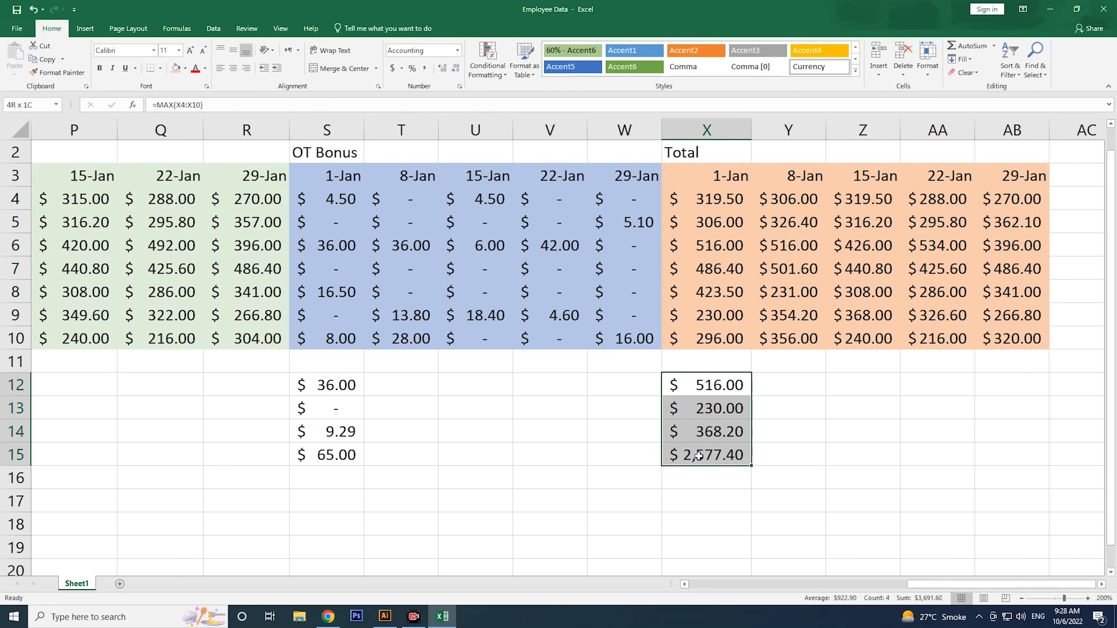
left_click_drag(919, 587, 890, 584)
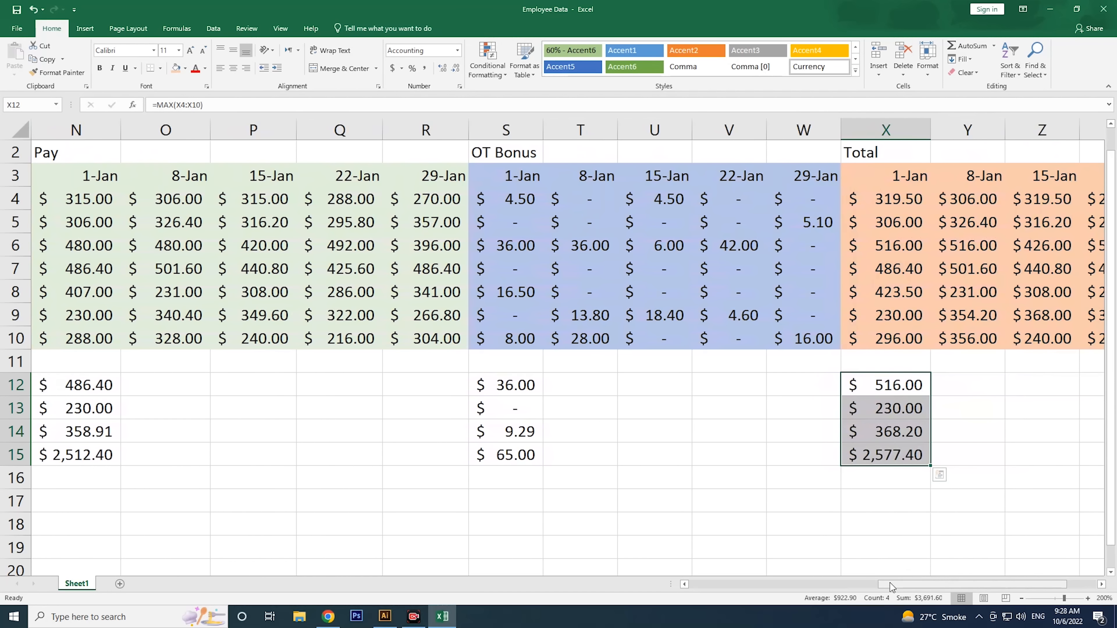
left_click(521, 479)
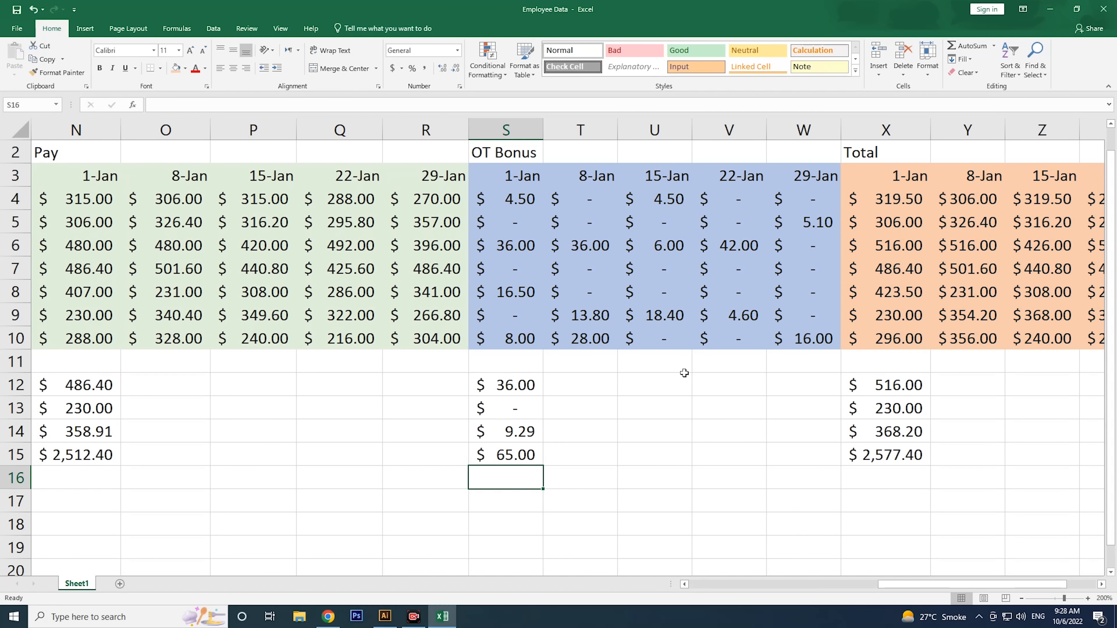
scroll(684, 373, "down", 2)
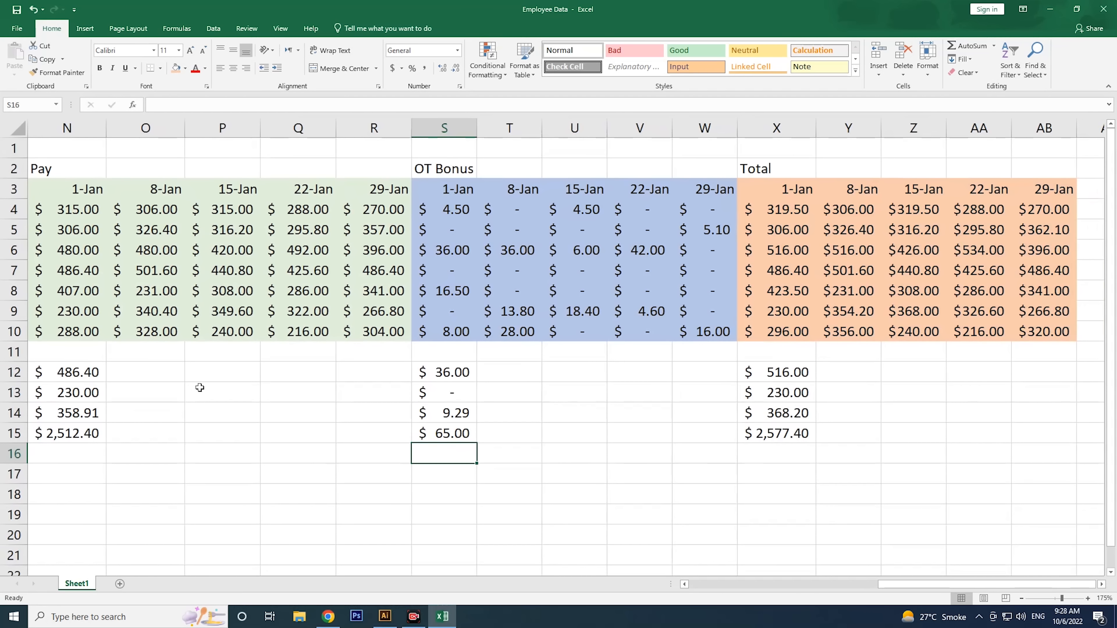
left_click_drag(56, 365, 1063, 441)
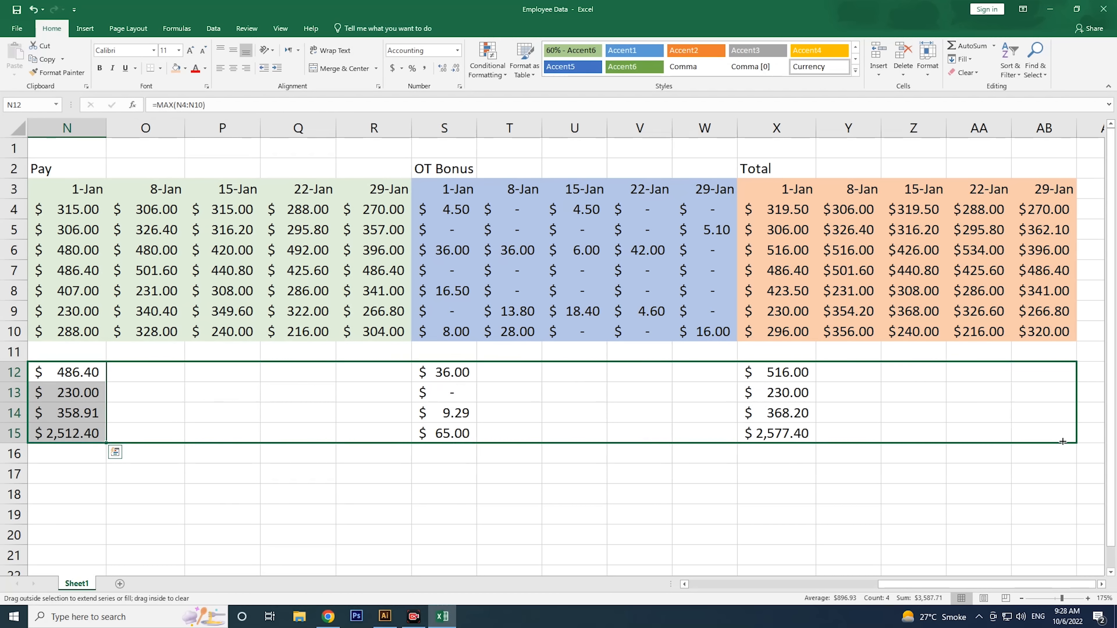
left_click_drag(1063, 442, 1062, 441)
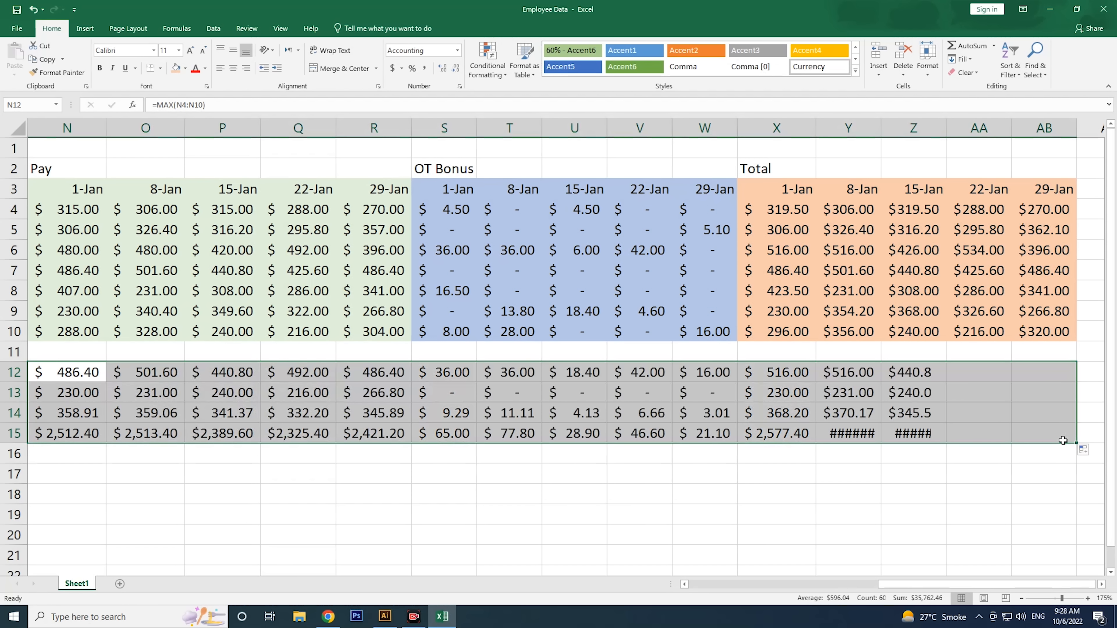
left_click(772, 510)
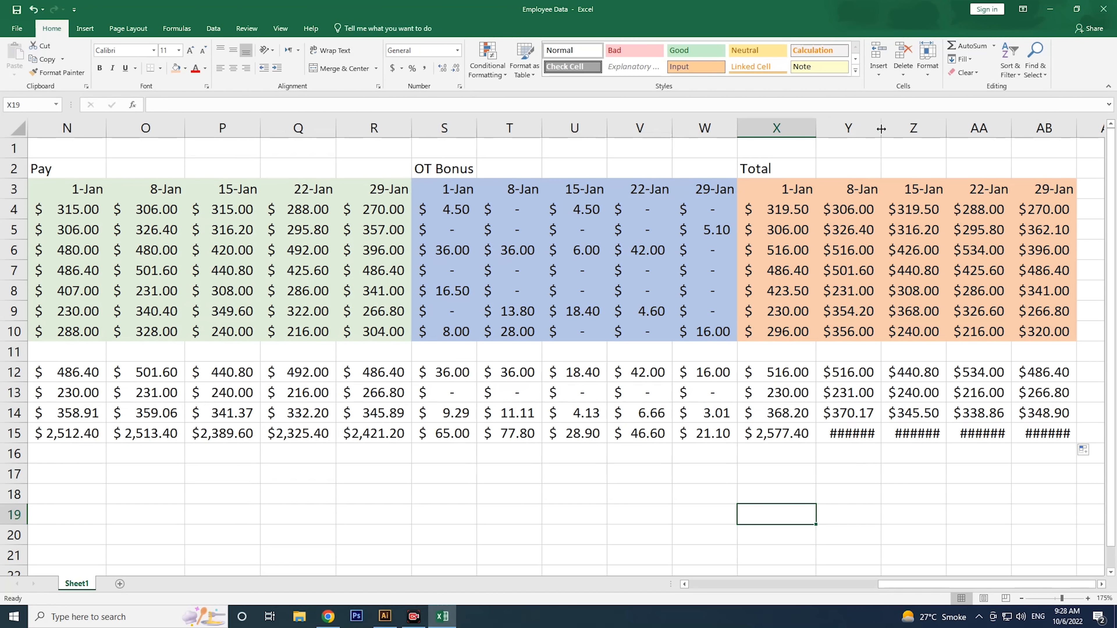
Step: Widen the Total columns Y through AB to fit their row 15 sums
left_click_drag(881, 129, 1042, 127)
left_click_drag(898, 585, 944, 584)
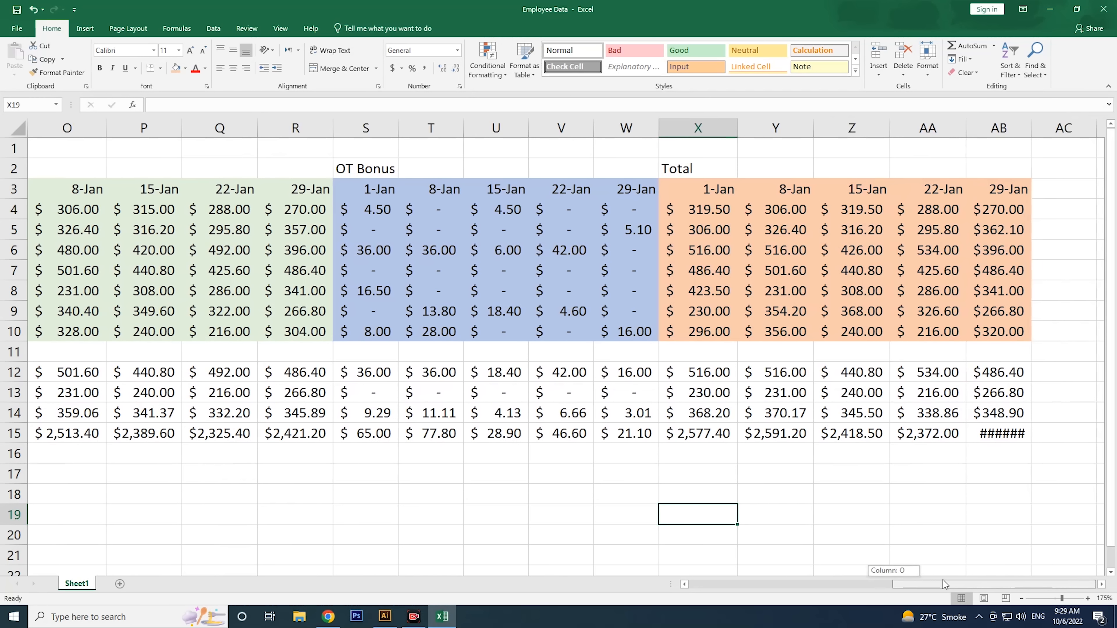
double_click(1032, 127)
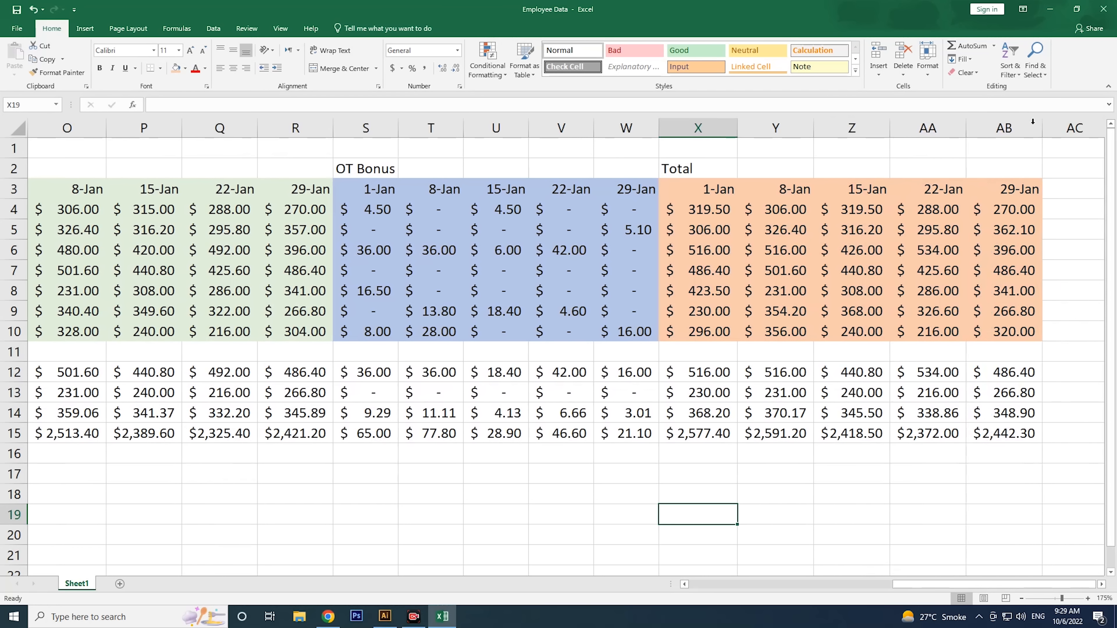
left_click(895, 495)
mouse_move(903, 581)
left_mouse_down()
mouse_move(847, 587)
mouse_move(867, 596)
mouse_move(917, 581)
left_mouse_up()
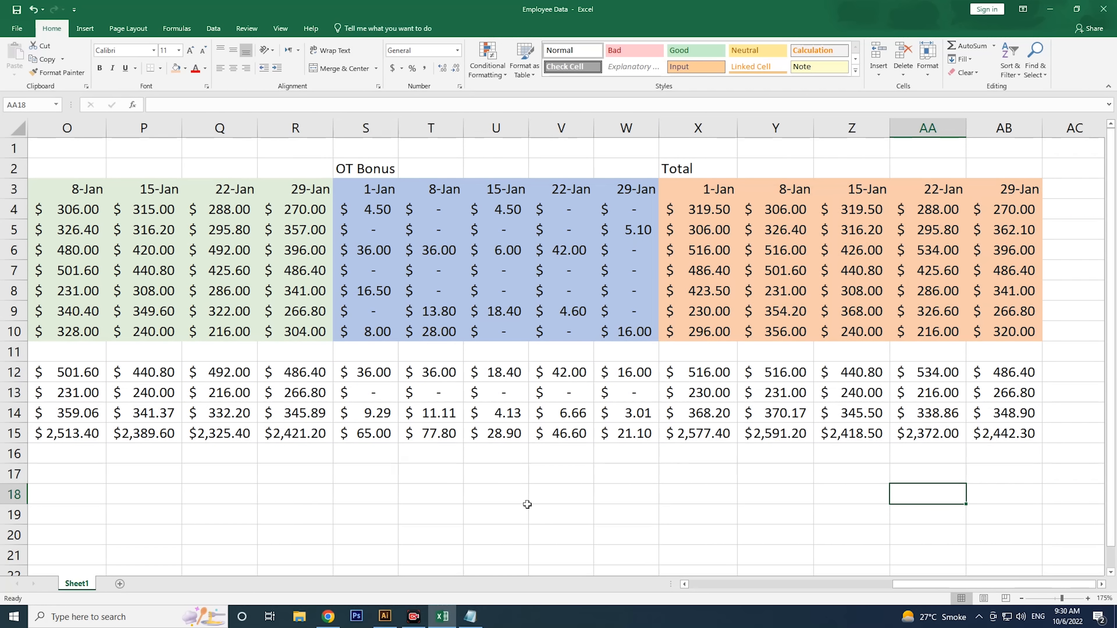
Step: Switch to Notepad, append "must" to the save-file reminder line, and minimize the note
left_click(550, 495)
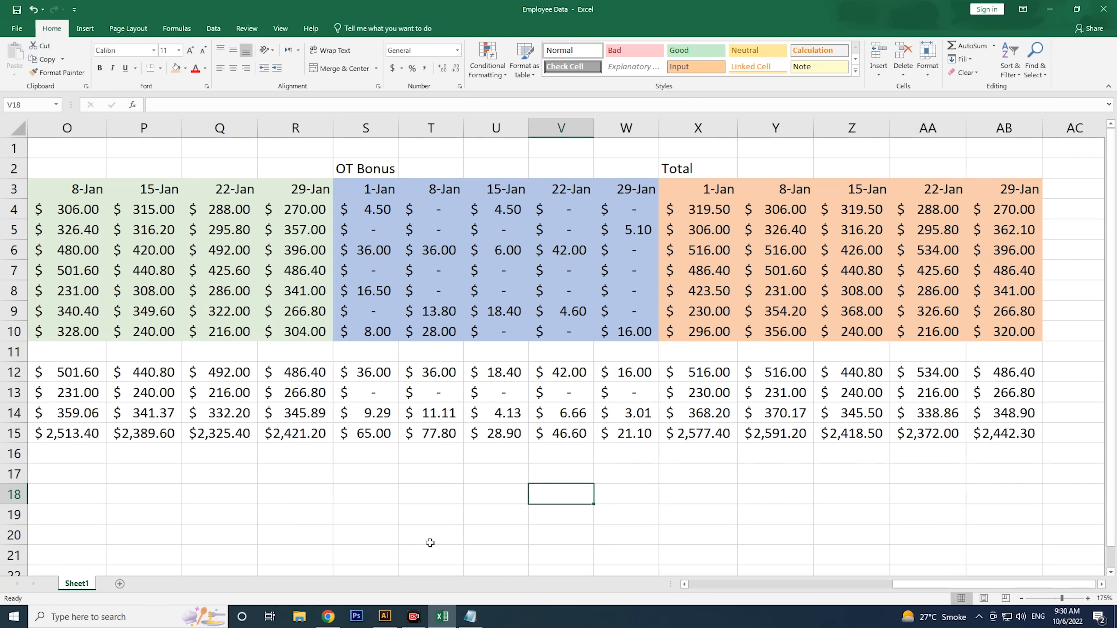
left_click(473, 617)
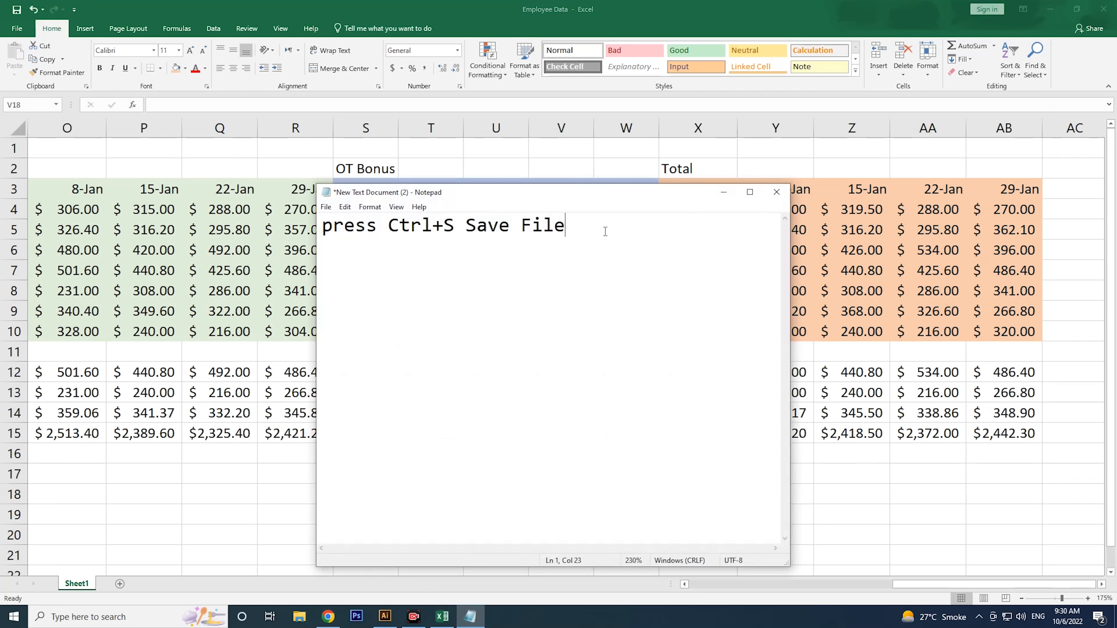
left_click_drag(607, 225, 323, 233)
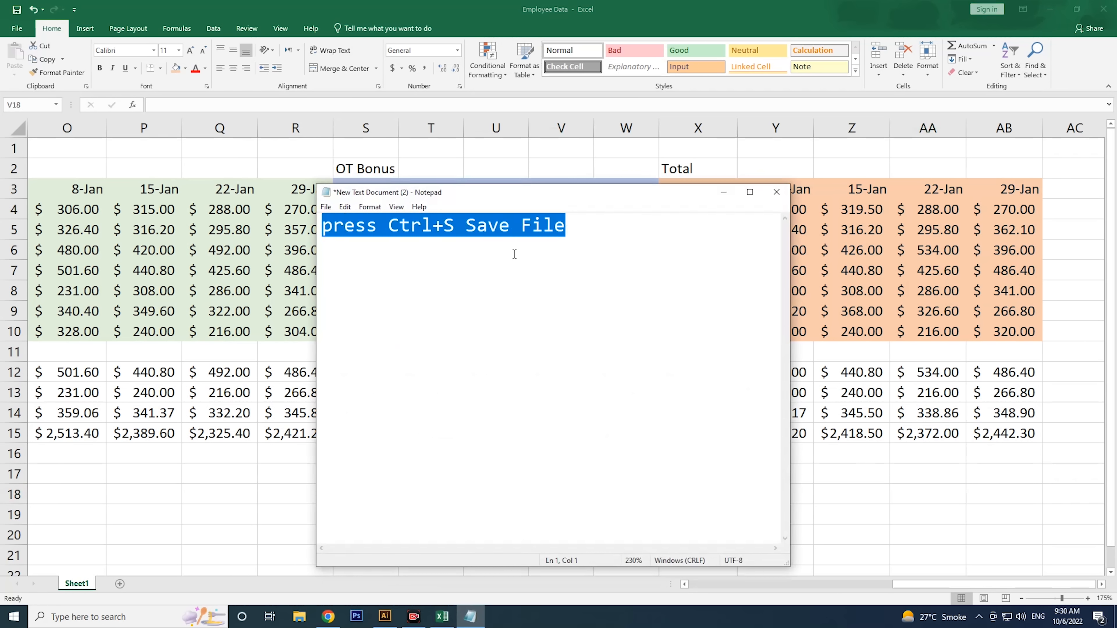
left_click(573, 229)
scroll(573, 229, "up", 6)
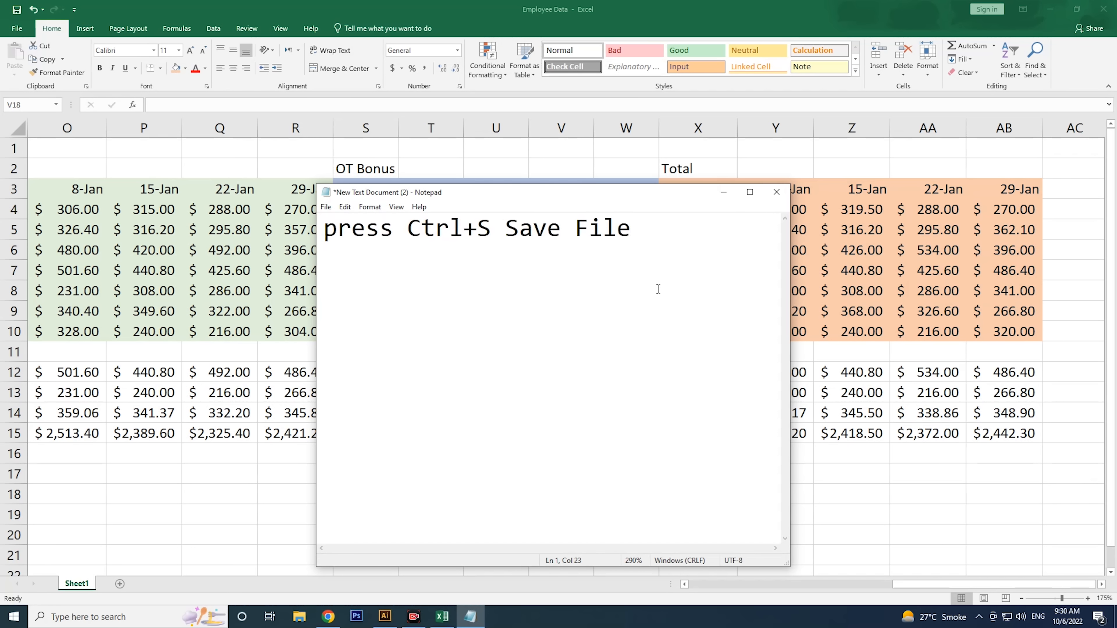
type("must")
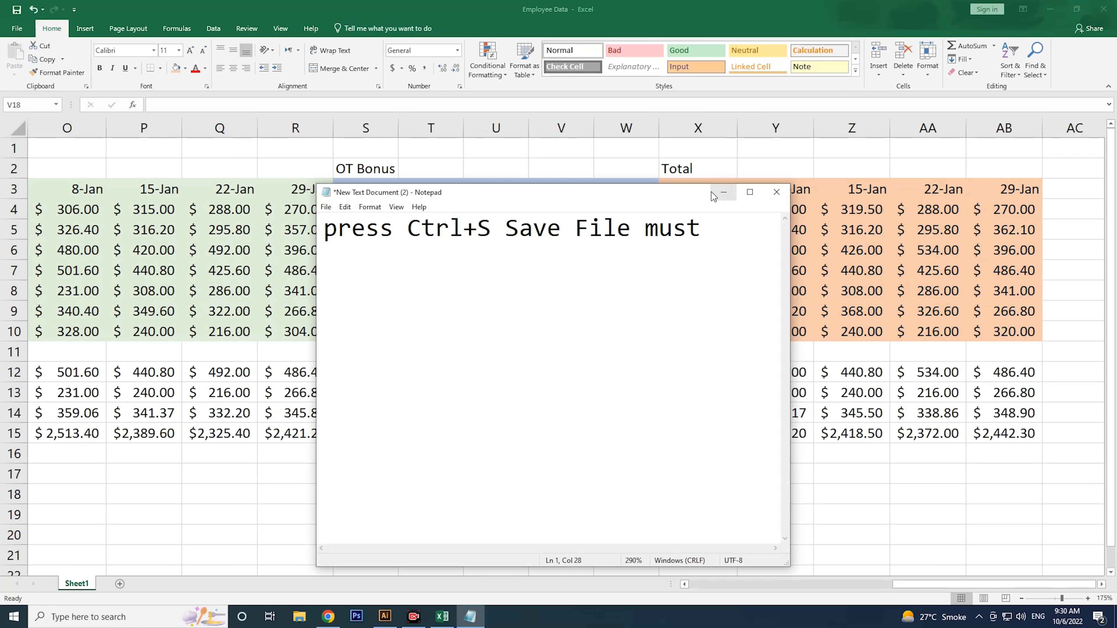
left_click(721, 192)
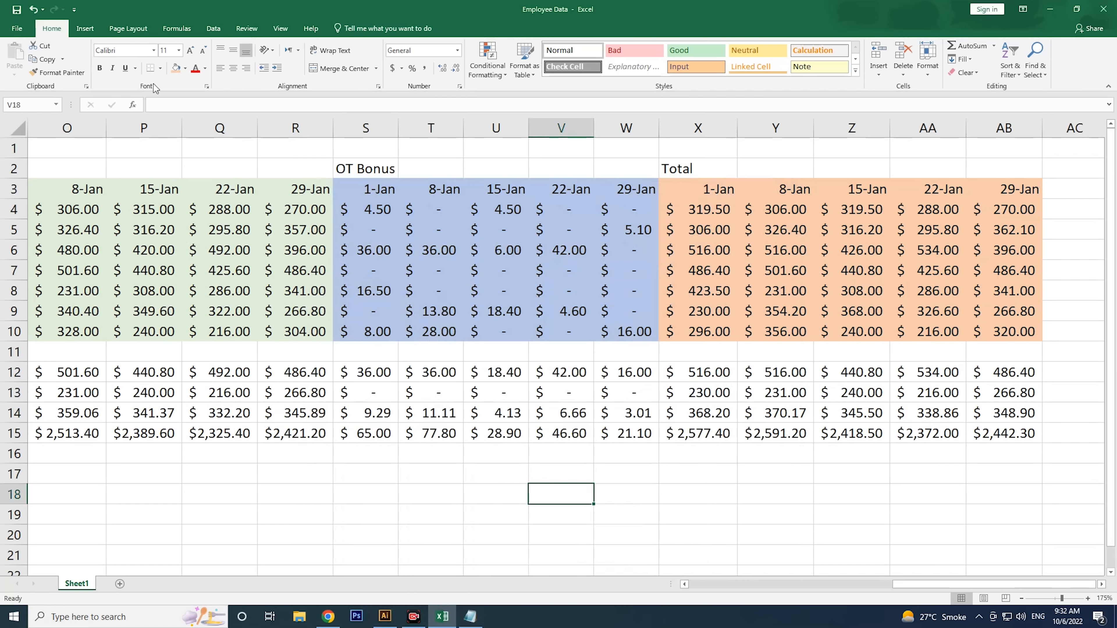
Step: Try Zoom to Selection and 100% magnification, and zoom out to 87% to view the whole payroll table
left_click(281, 30)
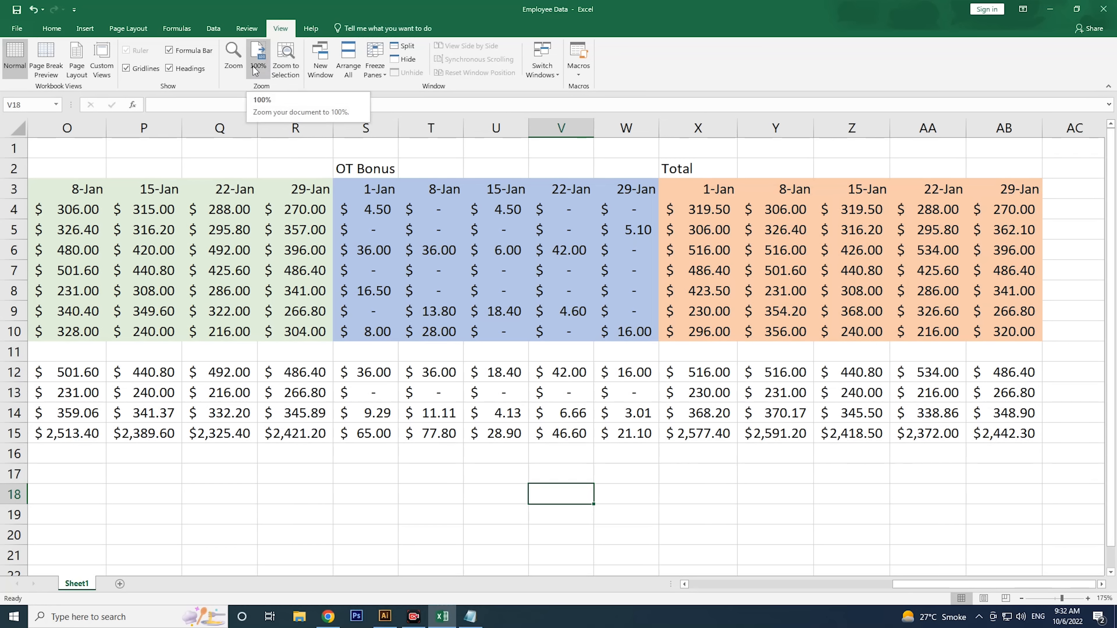
left_click(285, 69)
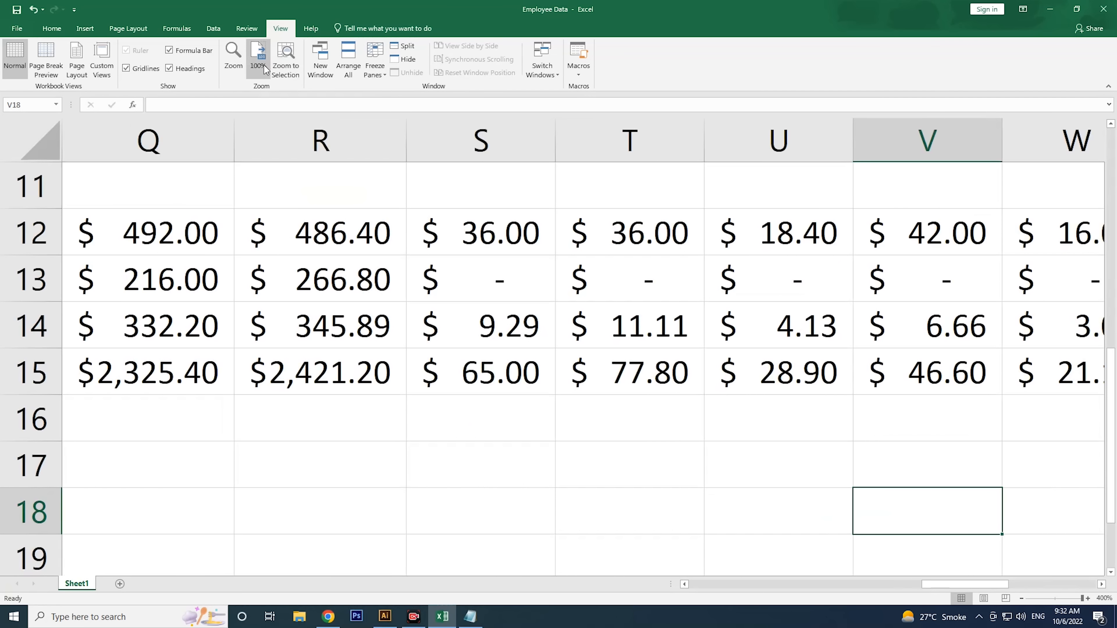
left_click(258, 58)
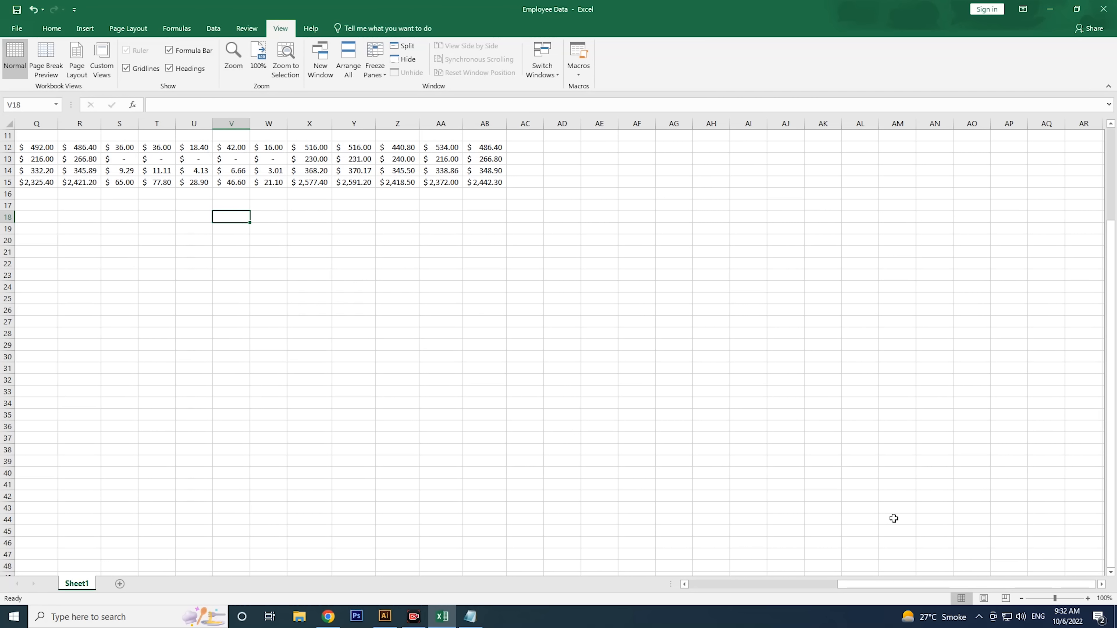
left_click_drag(1055, 601, 1051, 601)
left_click_drag(936, 584, 1042, 582)
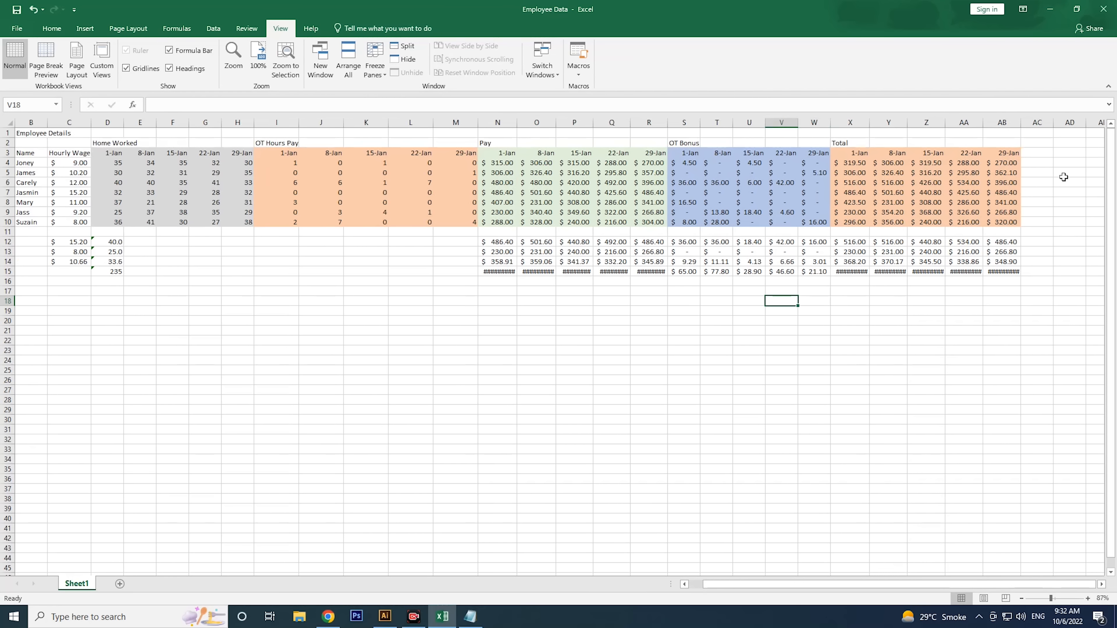
Step: Enter the heading "Jany Pay" in cell AD2, beyond the Total section
left_click_drag(997, 152, 1094, 272)
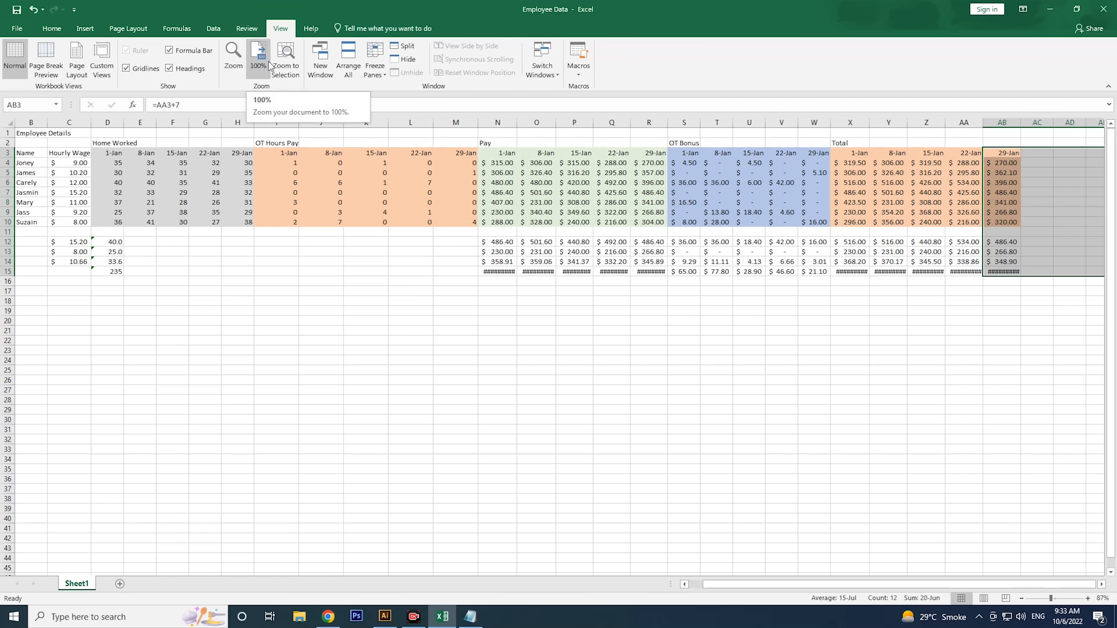
left_click(283, 61)
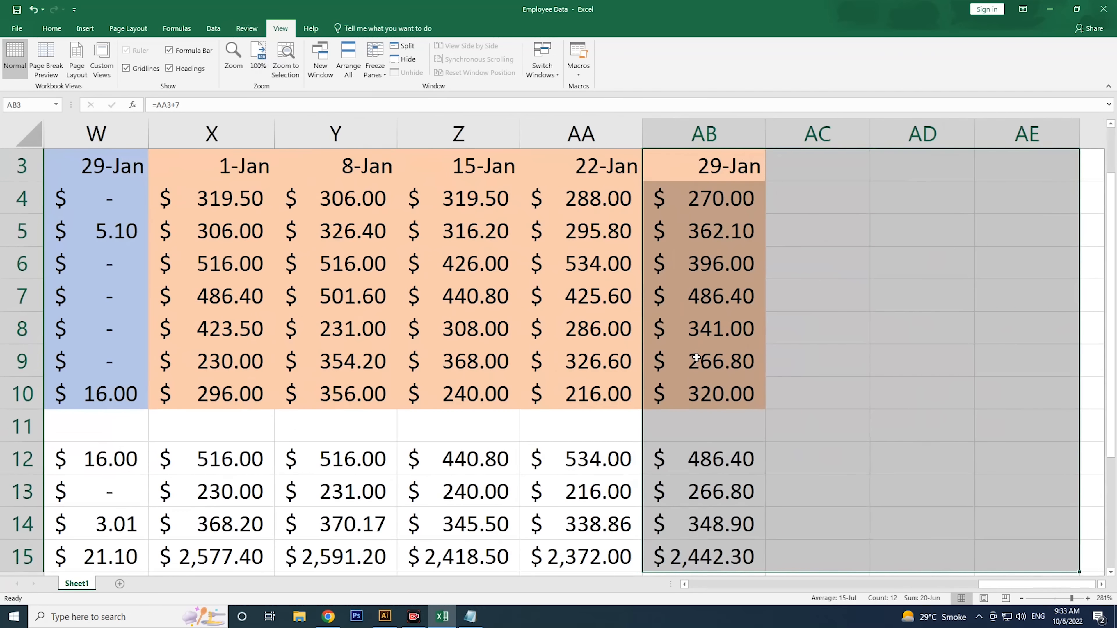
left_click(803, 174)
scroll(840, 291, "up", 1)
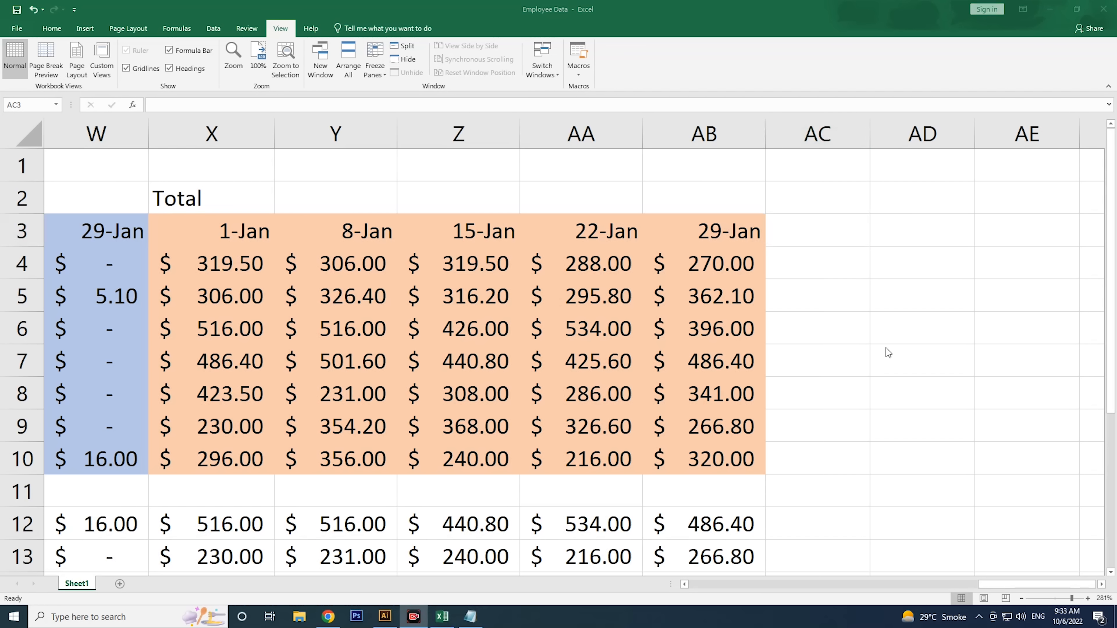
left_click(909, 198)
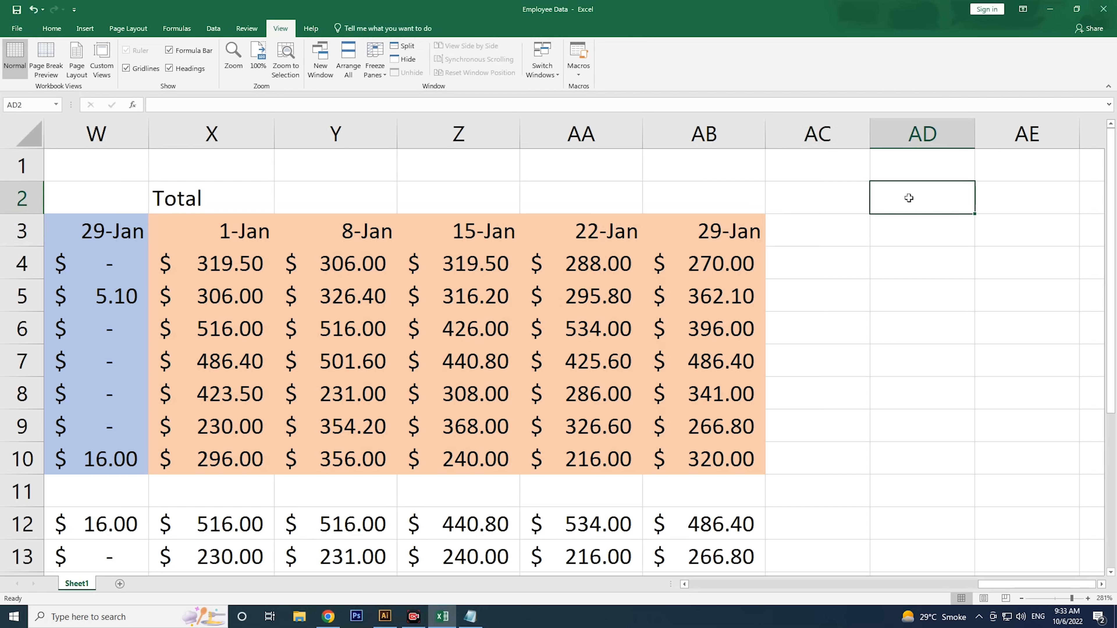
type("Jan")
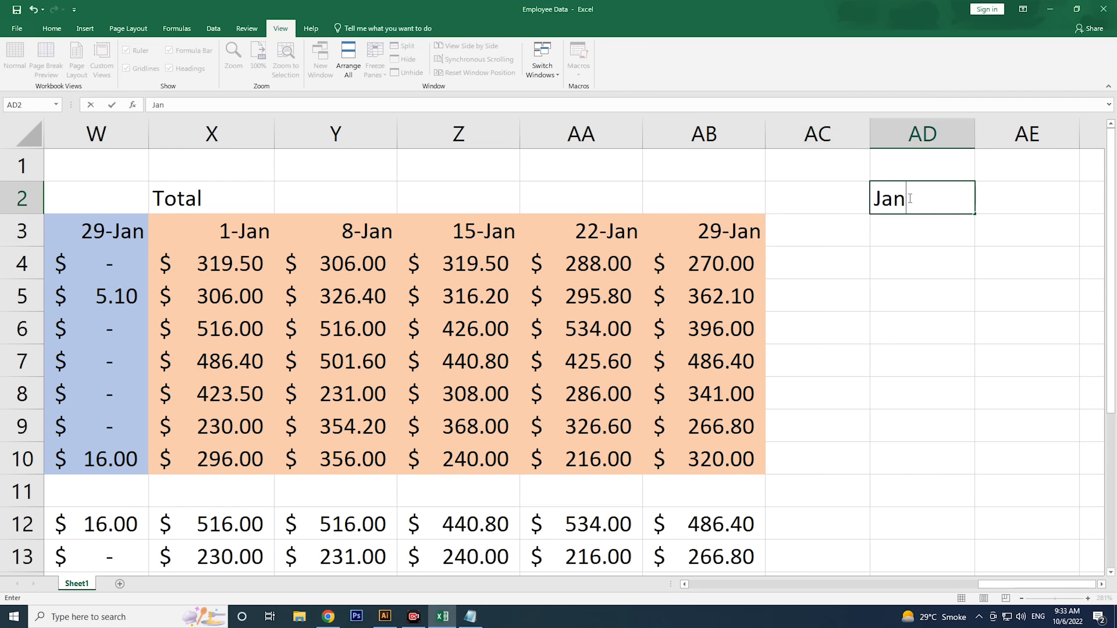
type("y Pay")
Step: Calculate the first employee's January pay in AD4 with the formula =SUM(X4:AB4)
left_click(895, 264)
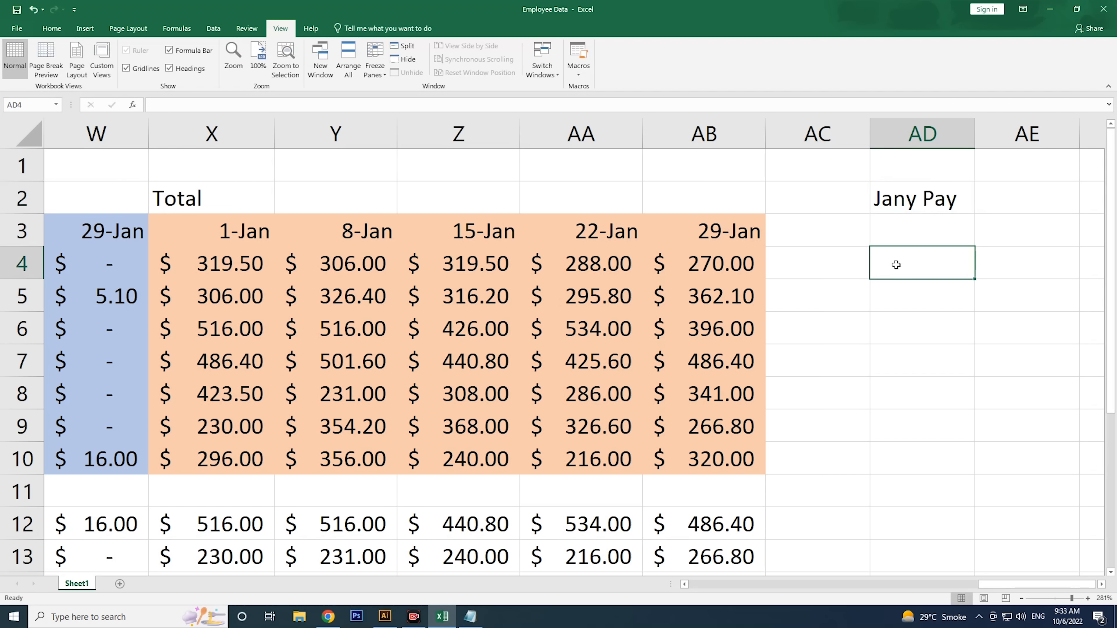
type("=")
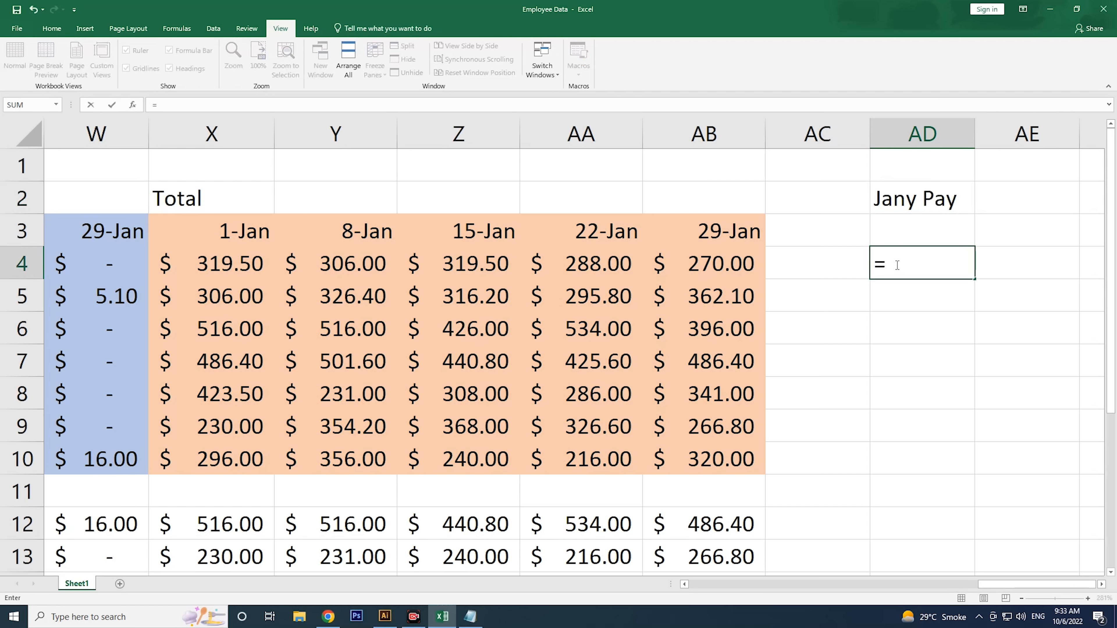
type("sum")
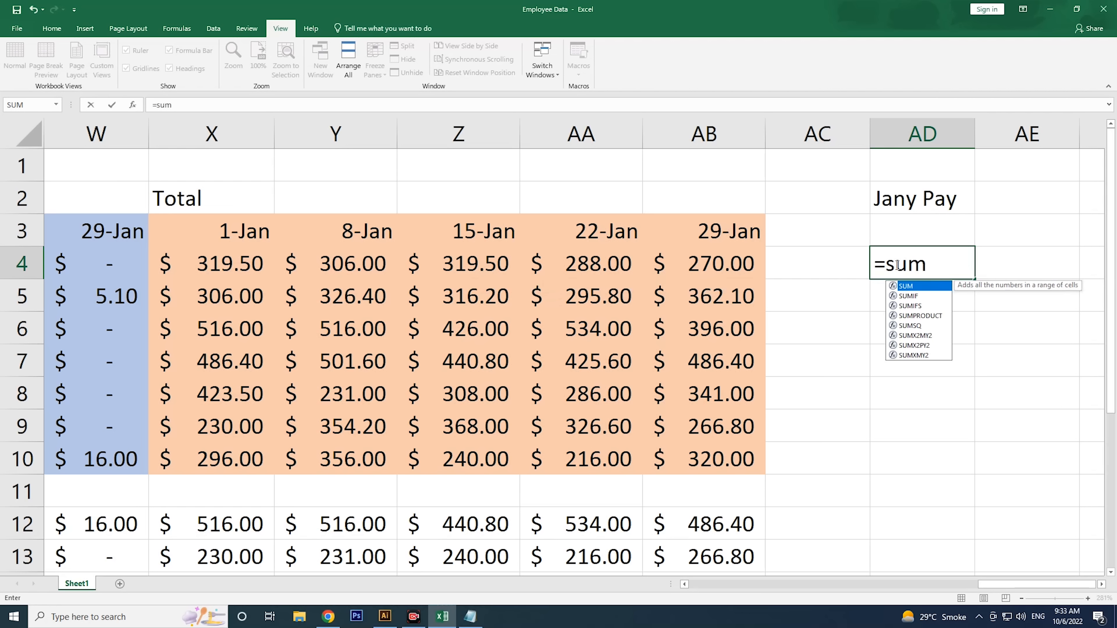
type("(")
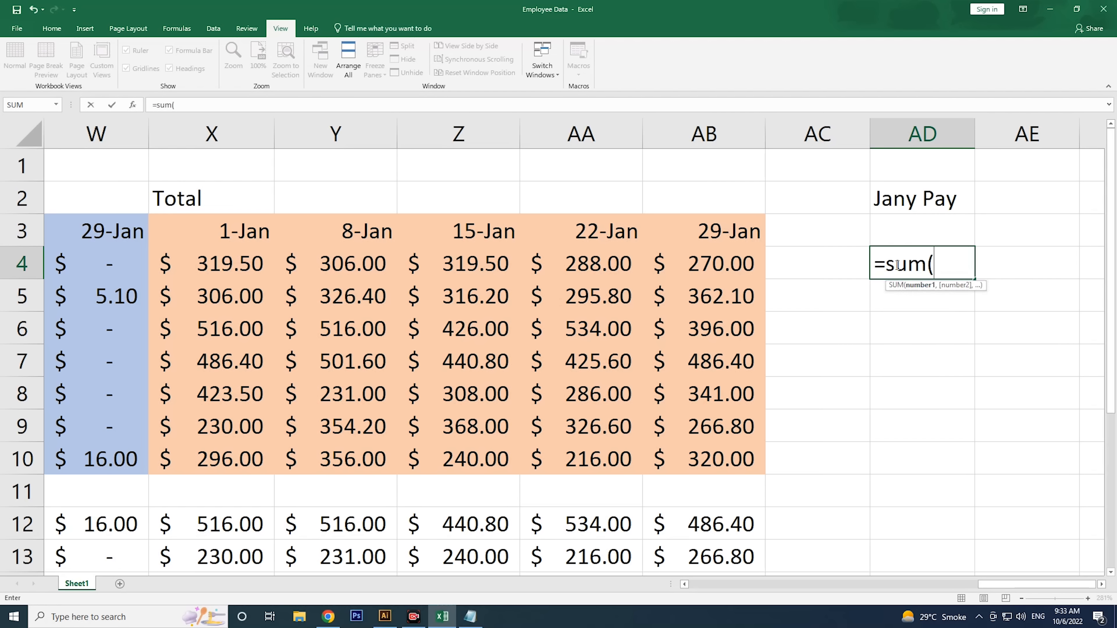
left_click_drag(745, 267, 245, 262)
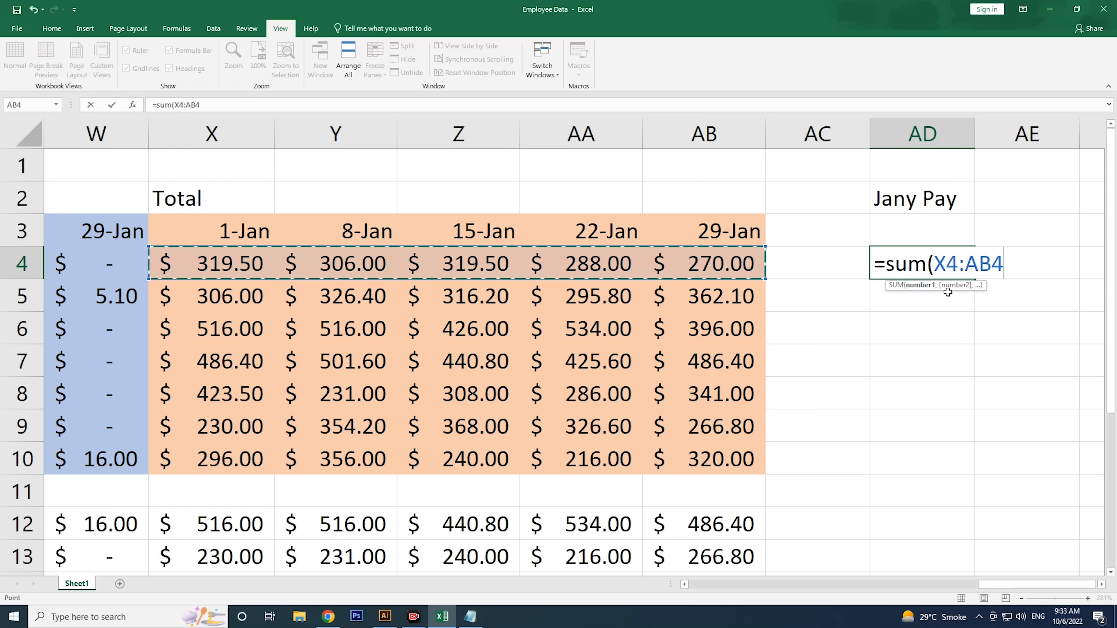
type(")")
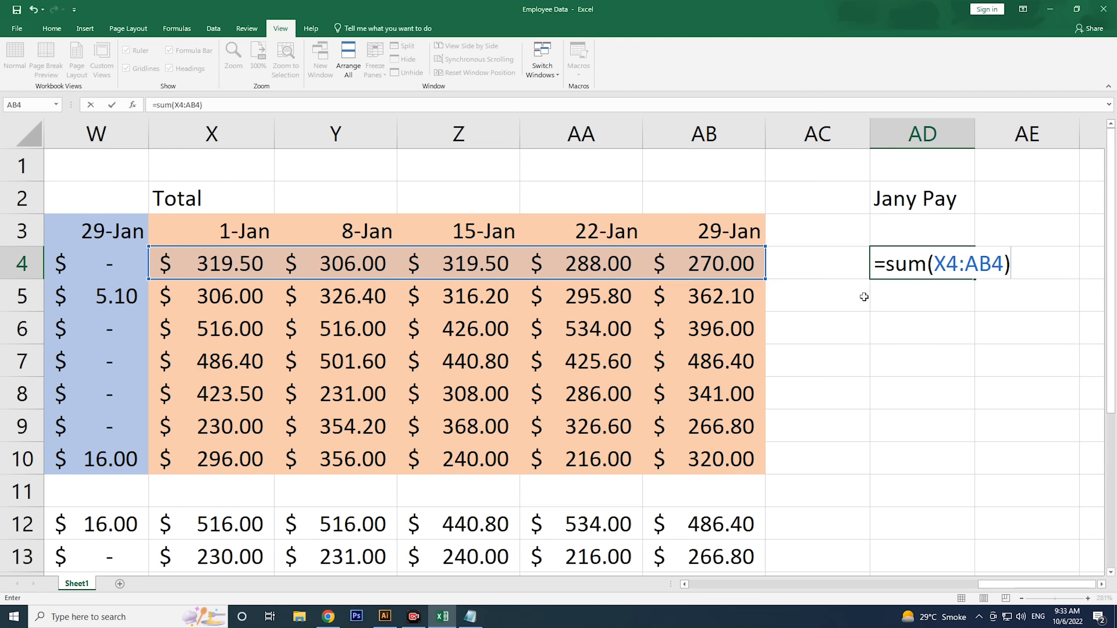
key("Return")
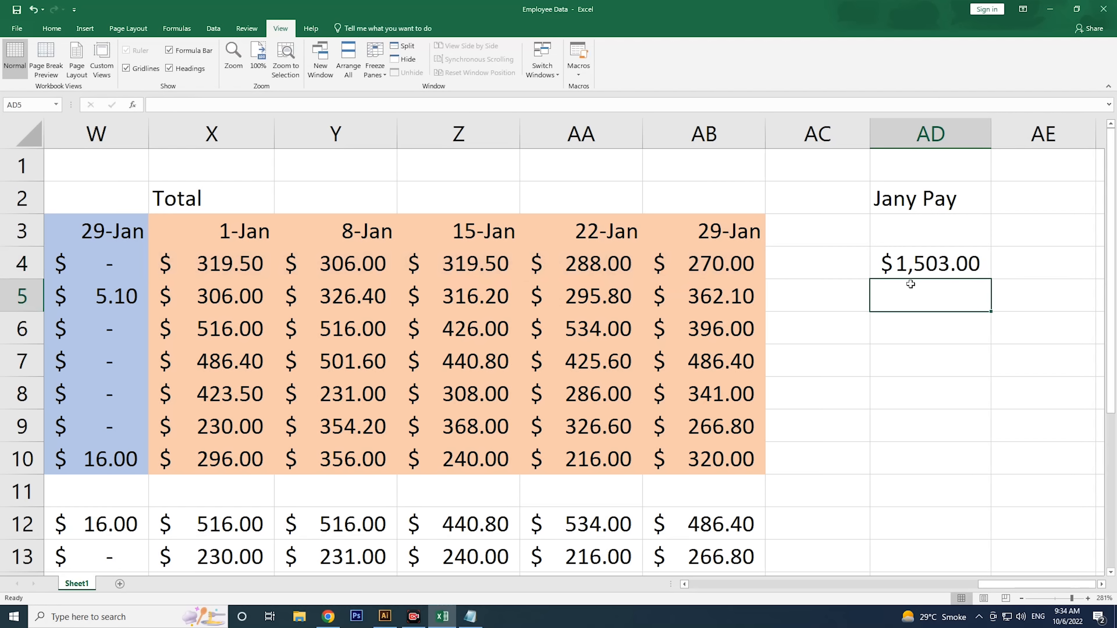
Step: Check the range used by the AD4 sum formula and fill it down through AD10 for all employees
left_click(910, 264)
double_click(911, 264)
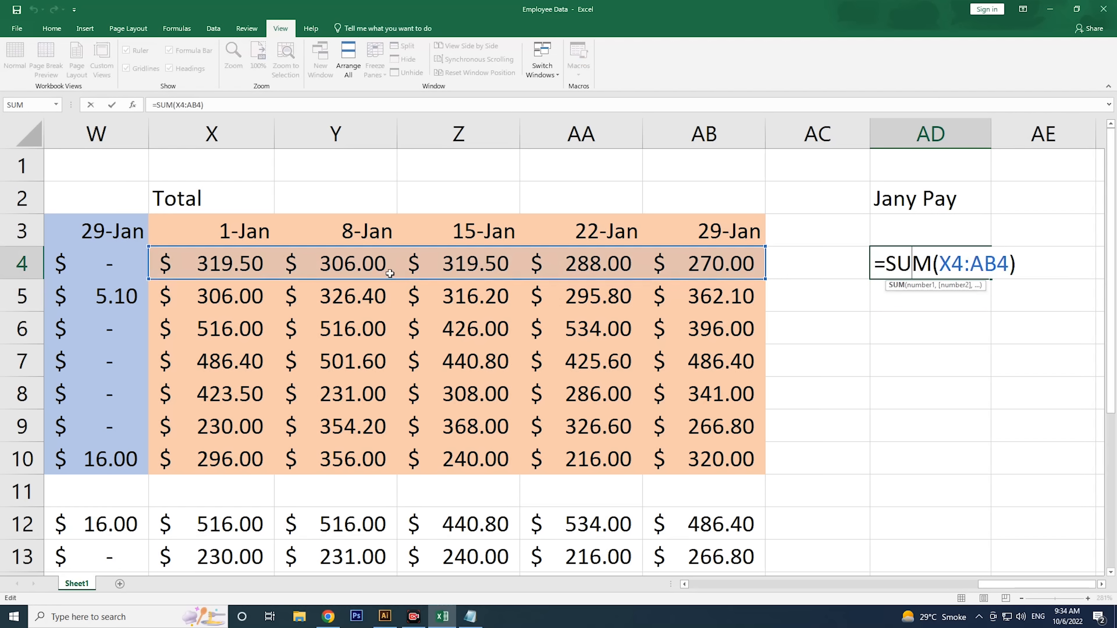
key("Return")
left_click(939, 264)
left_click_drag(992, 280, 989, 465)
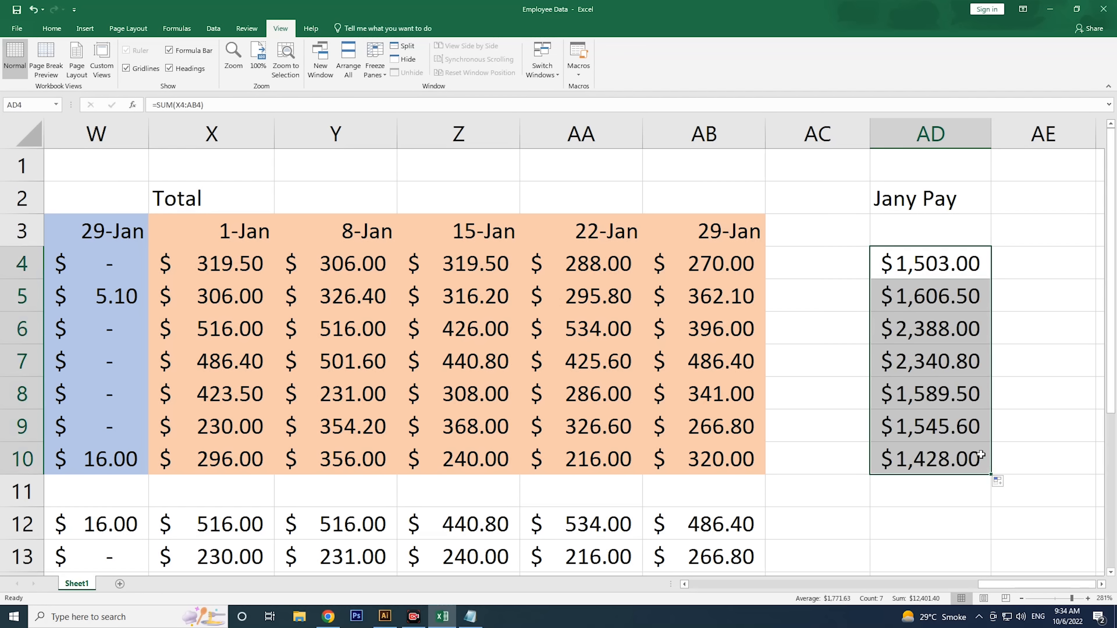
left_click(820, 326)
Step: Copy the summary formulas in AB12:AB15 and paste them into the Jany Pay column starting at AD12
scroll(883, 324, "down", 2)
scroll(880, 324, "up", 2)
scroll(881, 323, "down", 1)
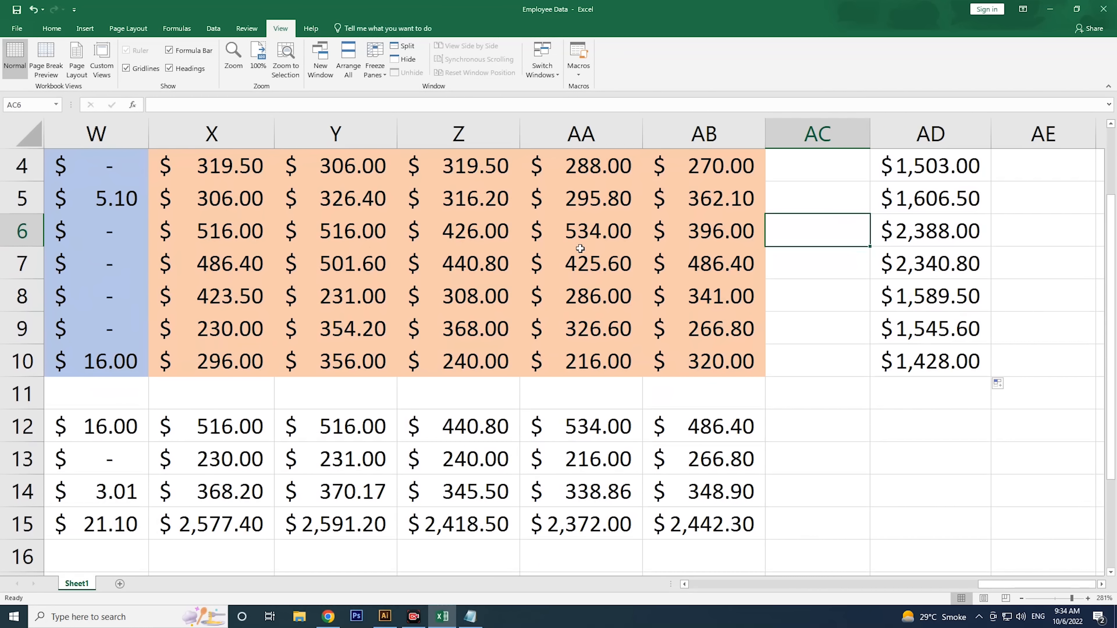
left_click_drag(676, 424, 683, 514)
right_click(674, 425)
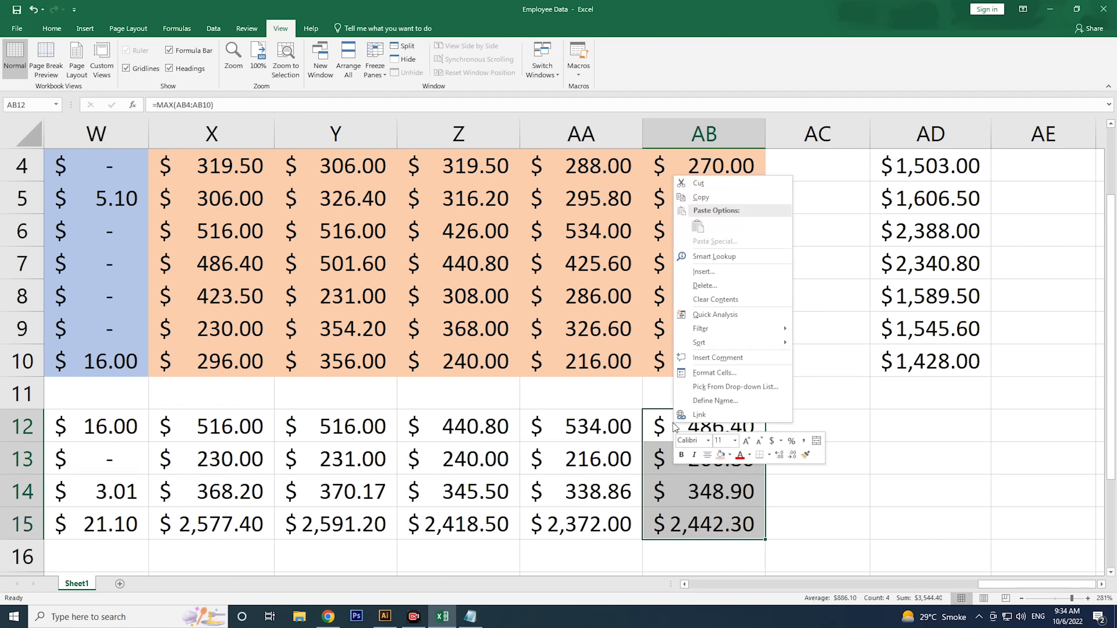
left_click(701, 199)
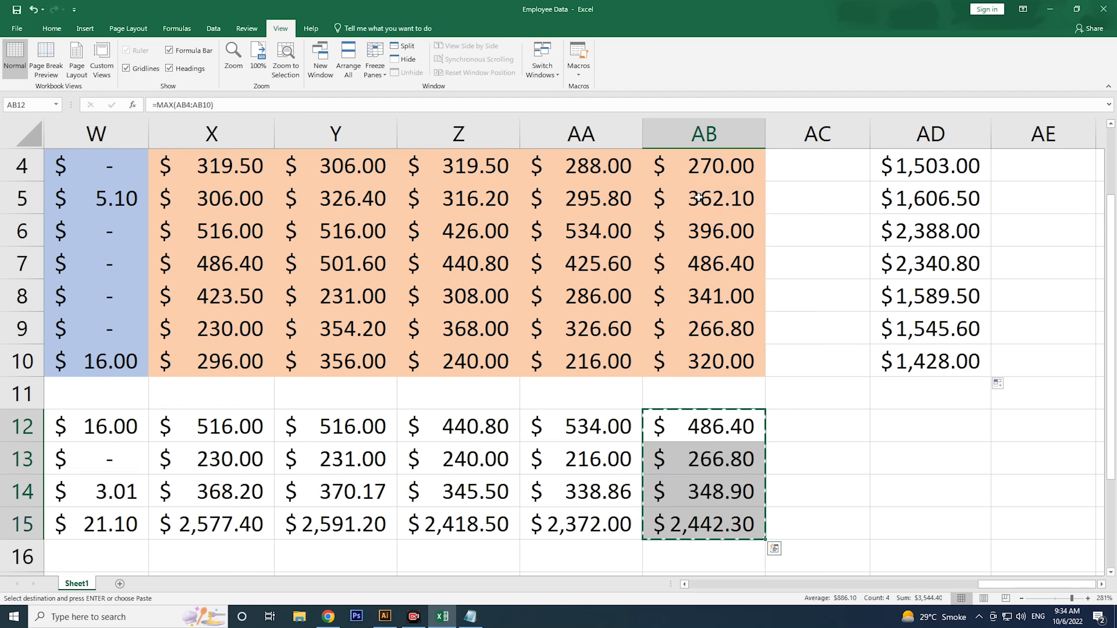
left_click(903, 426)
right_click(902, 426)
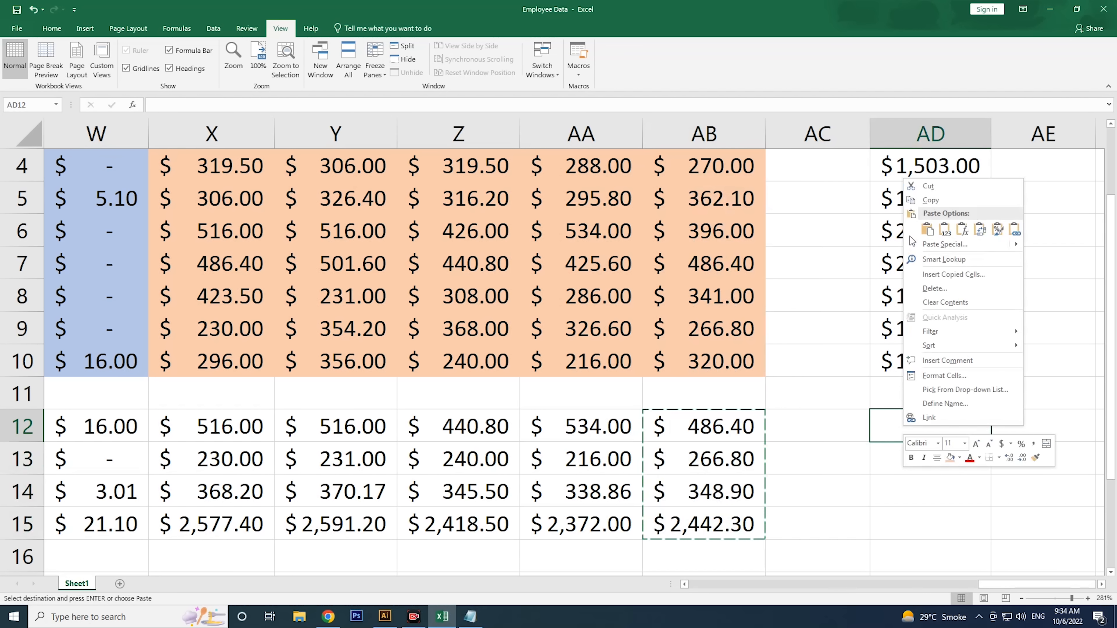
left_click(927, 230)
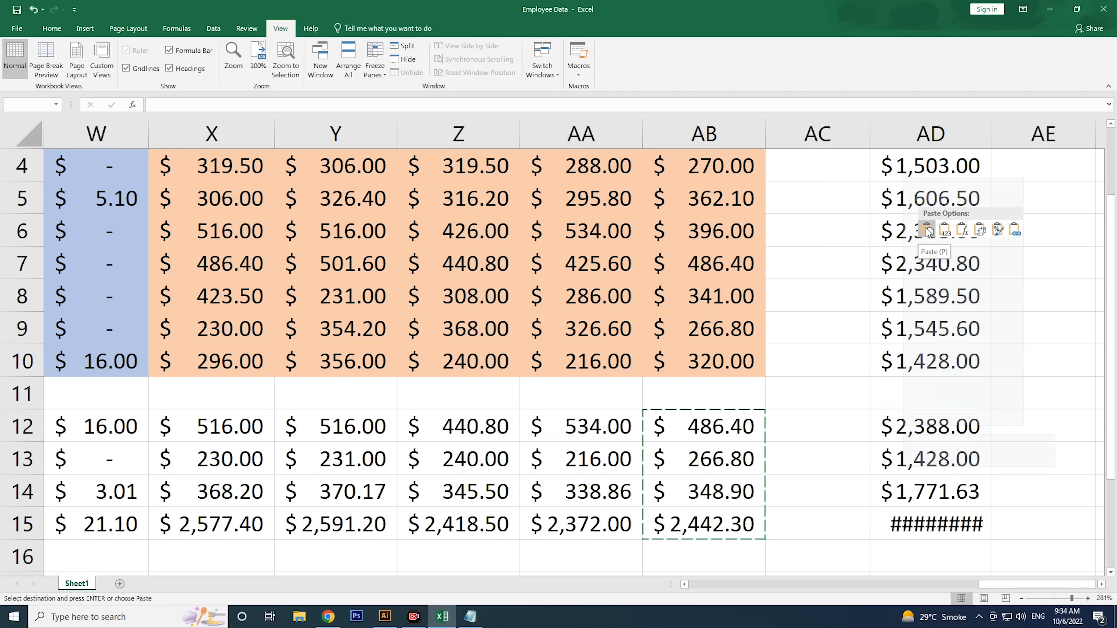
left_click(825, 369)
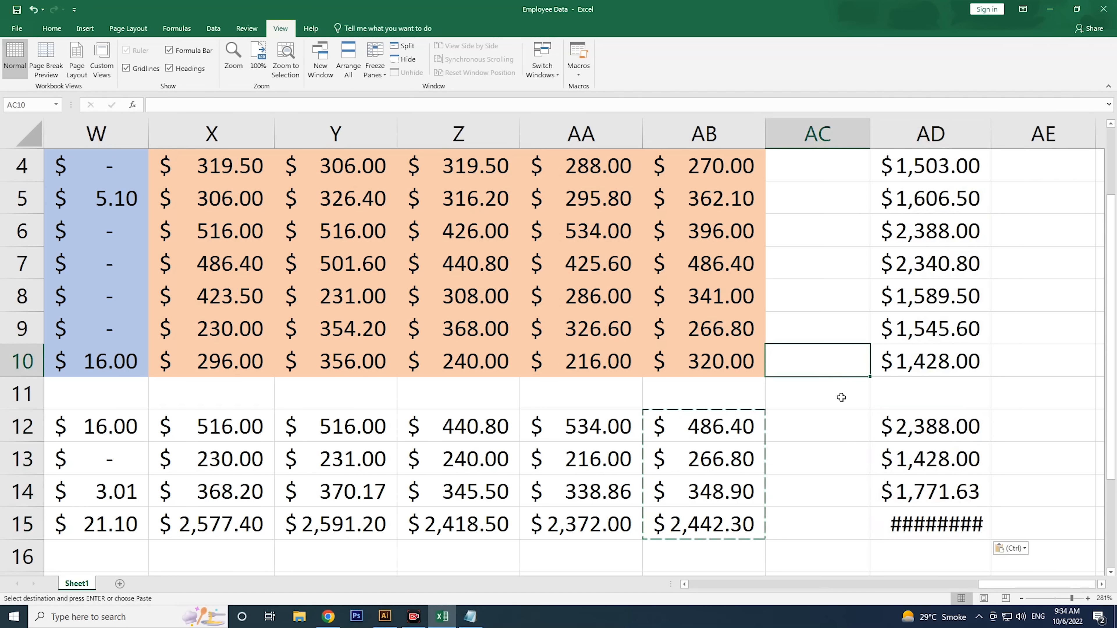
Step: Autofit column AD to its row 15 sum and clear the copy selection
left_click(920, 519)
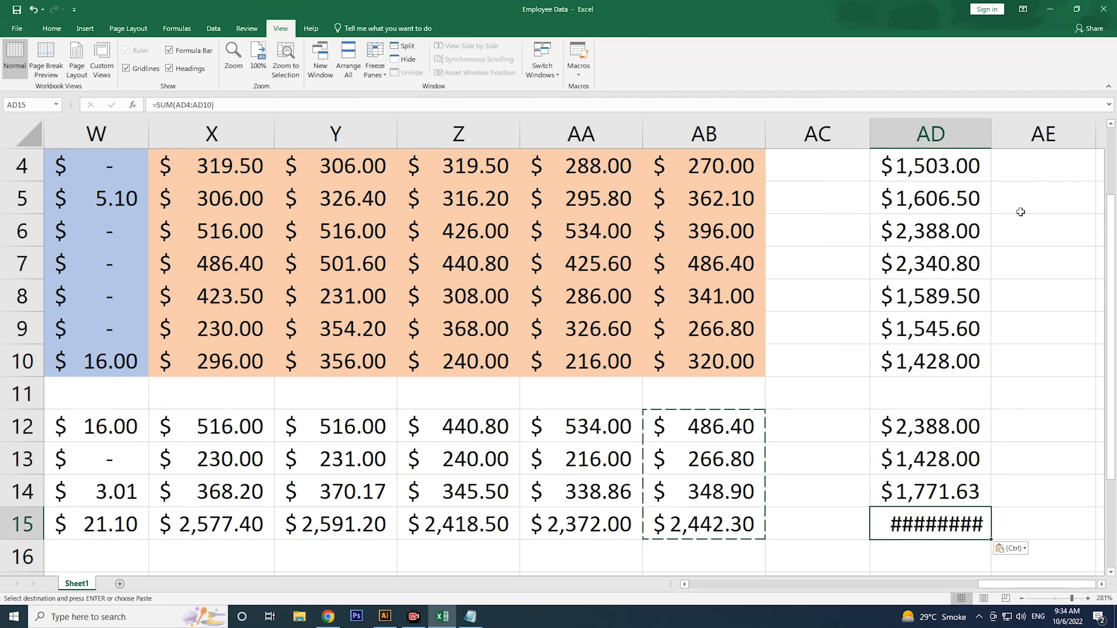
double_click(990, 125)
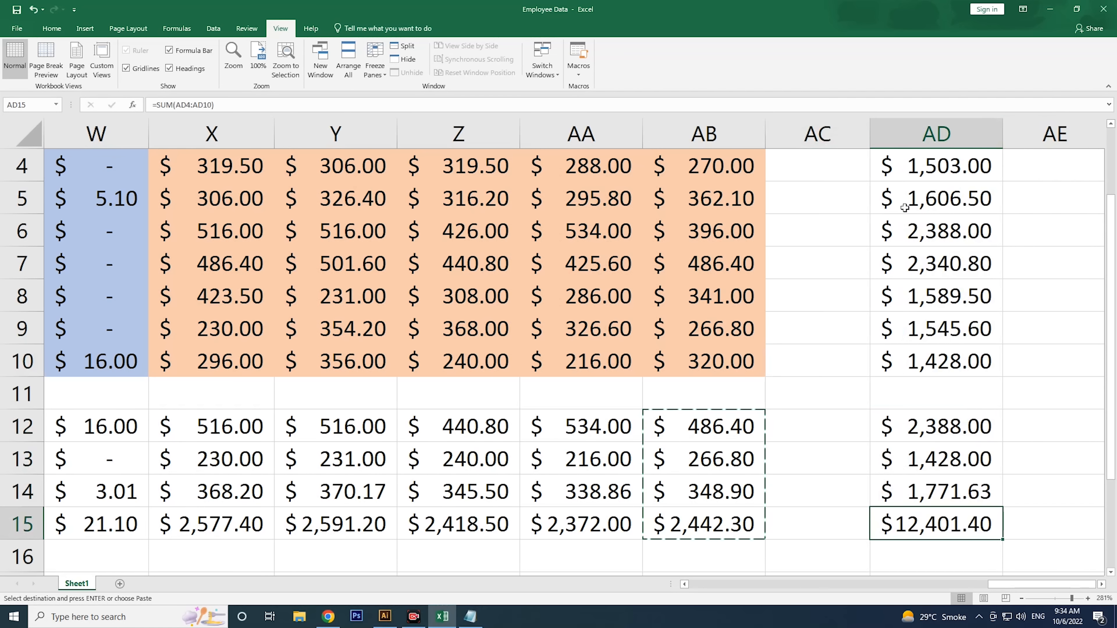
left_click(839, 263)
key("Escape")
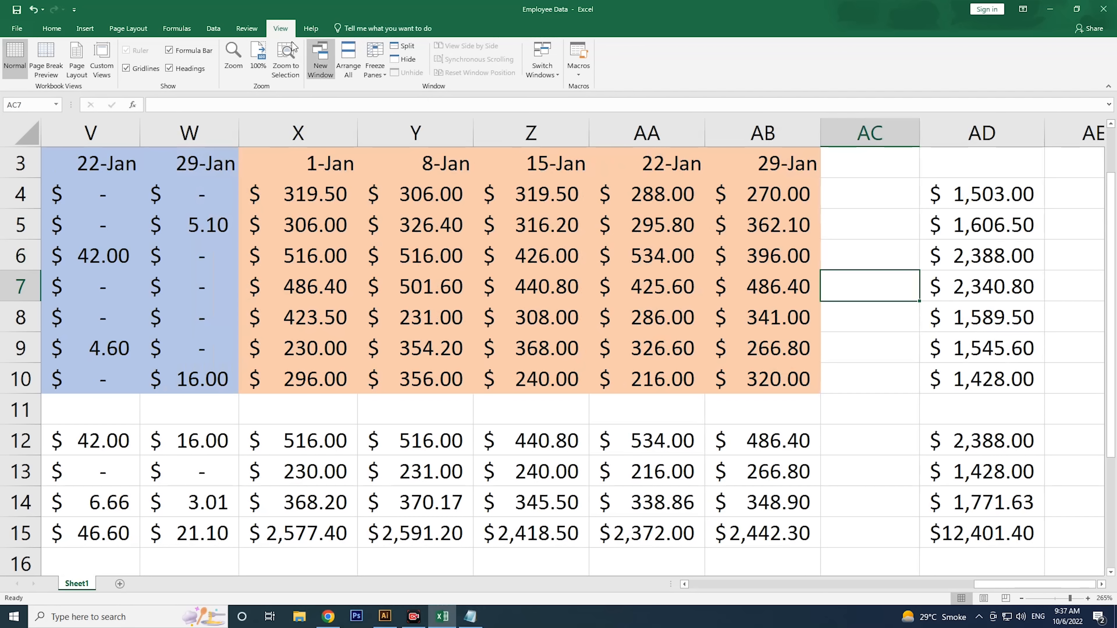
Step: Open the print preview, page through to the last page, and return to page 1
left_click(261, 61)
left_click_drag(880, 583, 777, 579)
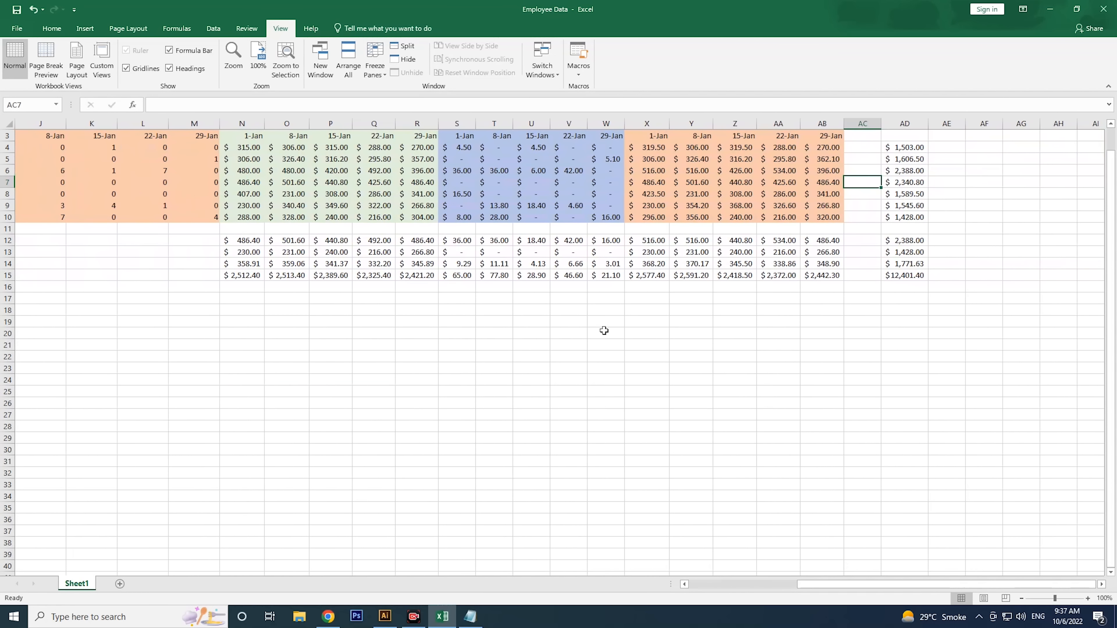
left_click(16, 28)
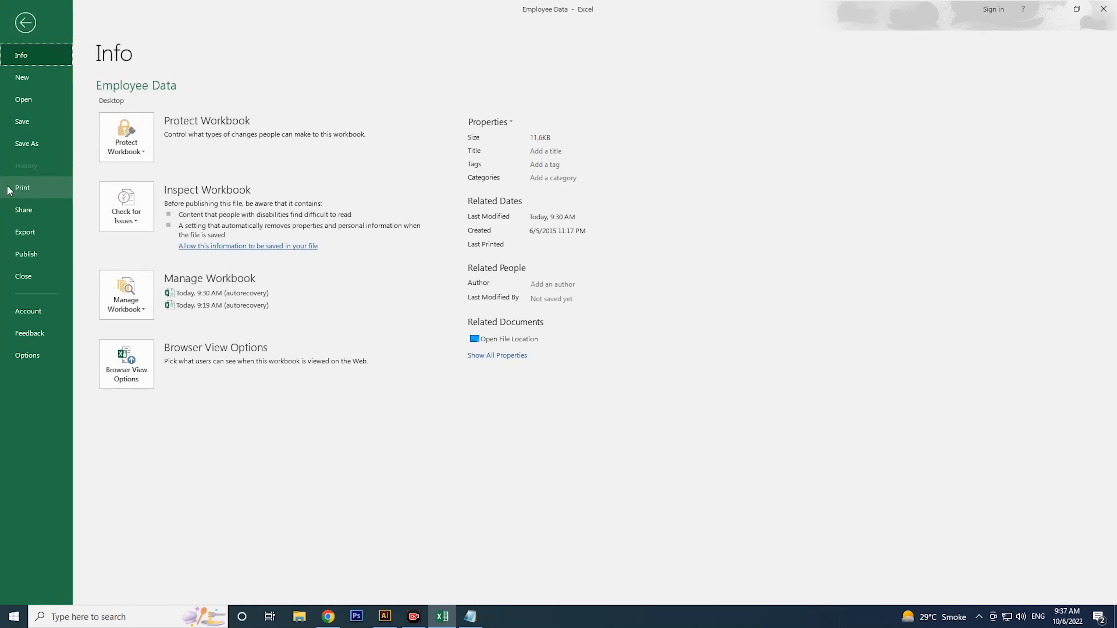
left_click(19, 190)
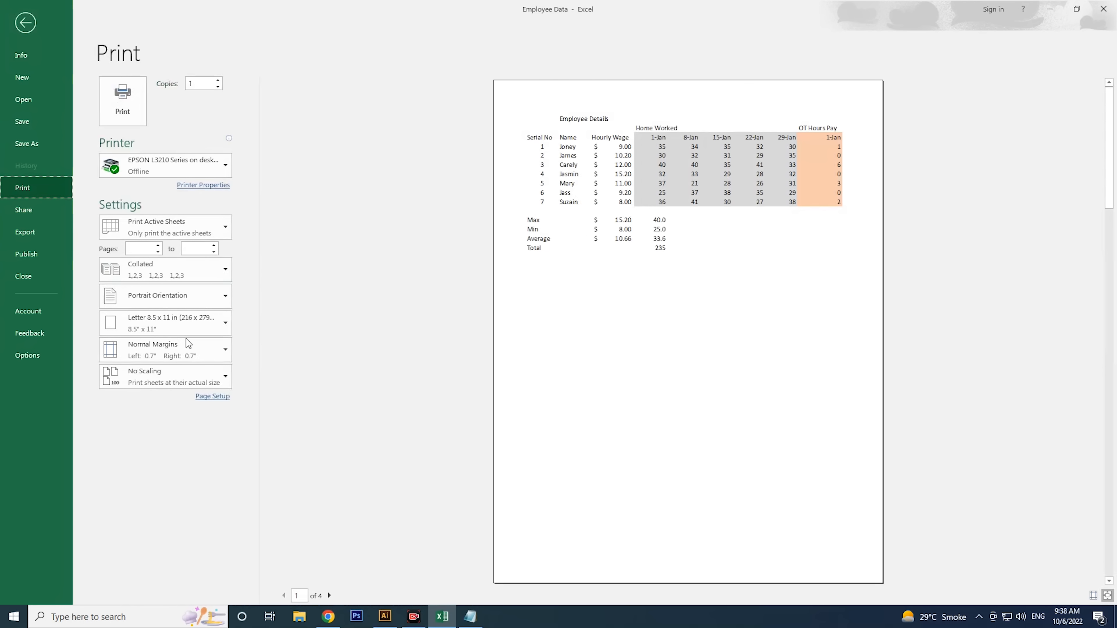
left_click(330, 596)
left_click(330, 595)
left_click(330, 596)
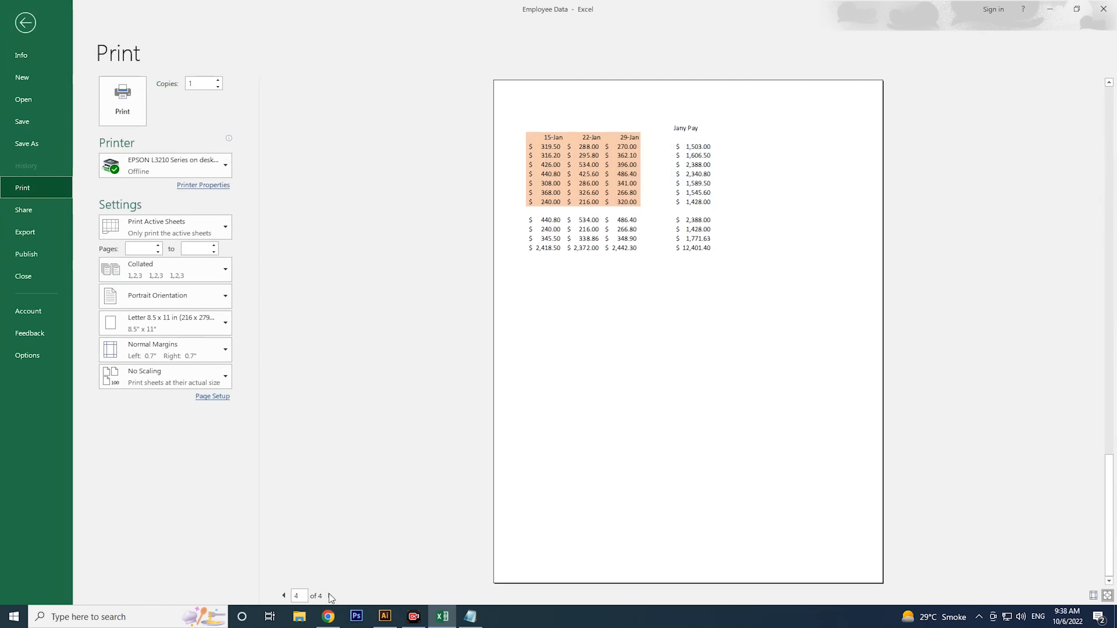
left_click(284, 596)
left_click(283, 596)
left_click(284, 596)
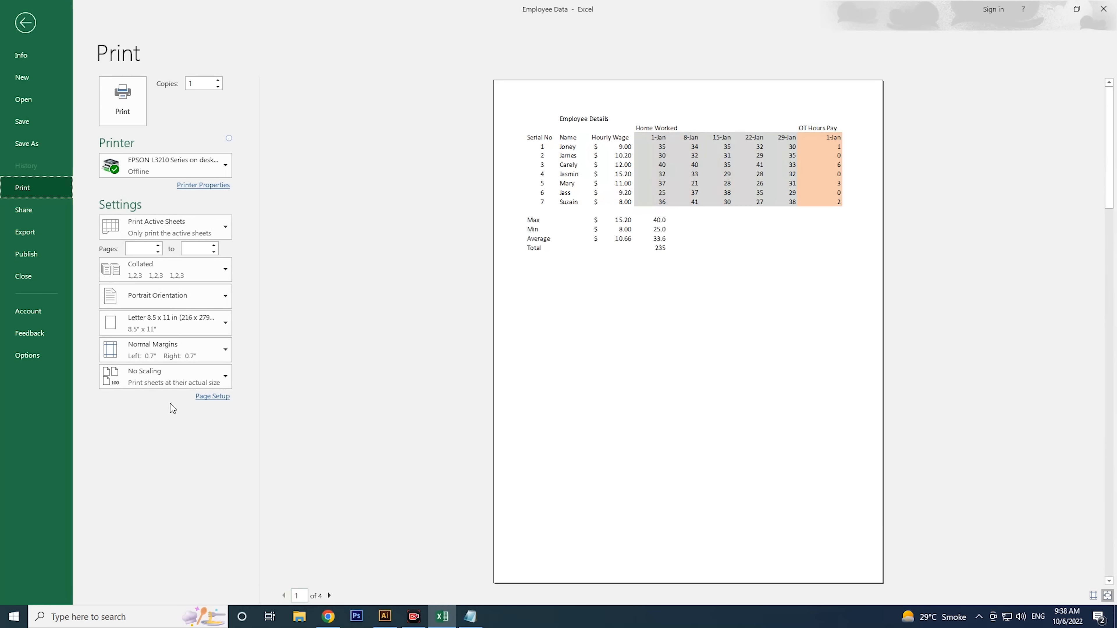
Step: Set the printout to Fit Sheet on One Page with Landscape Orientation and Narrow Margins
left_click(151, 376)
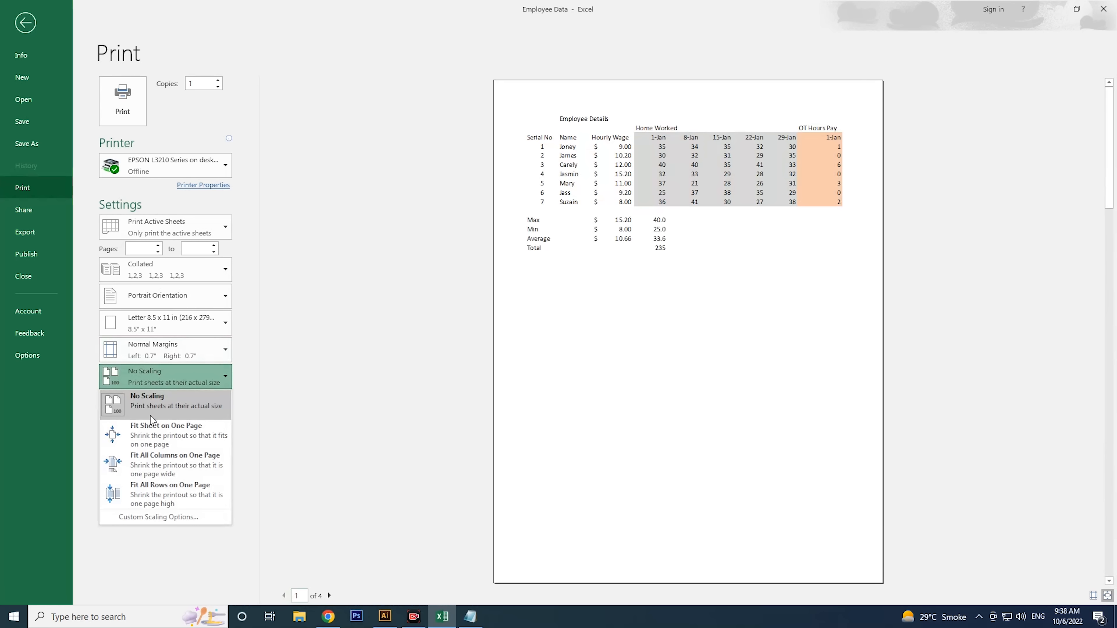
left_click(152, 428)
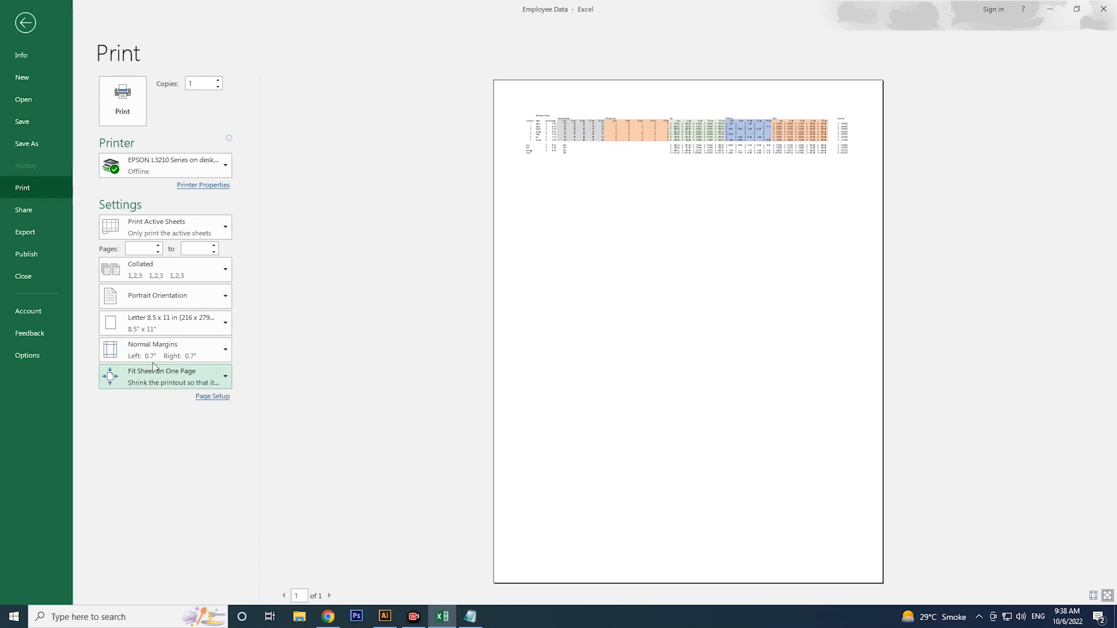
left_click(152, 295)
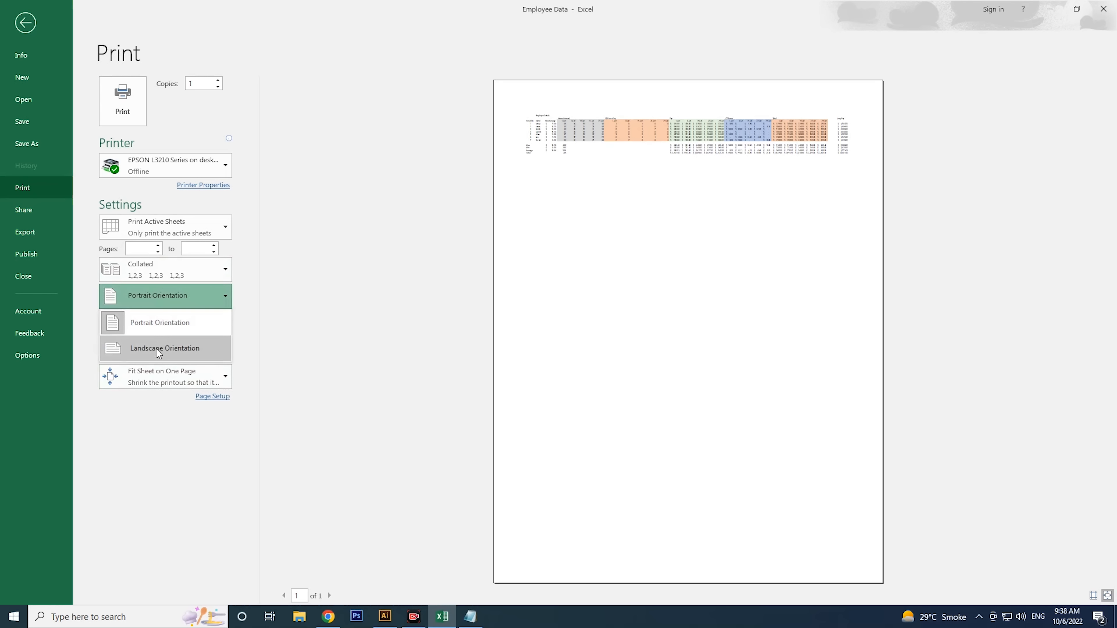
left_click(156, 349)
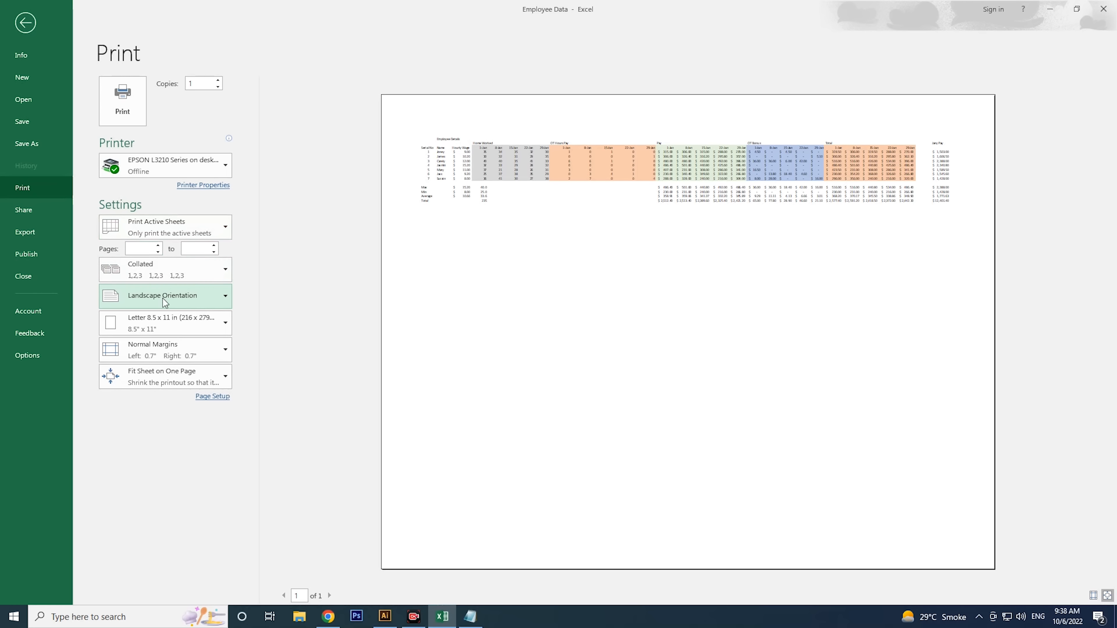
left_click(162, 354)
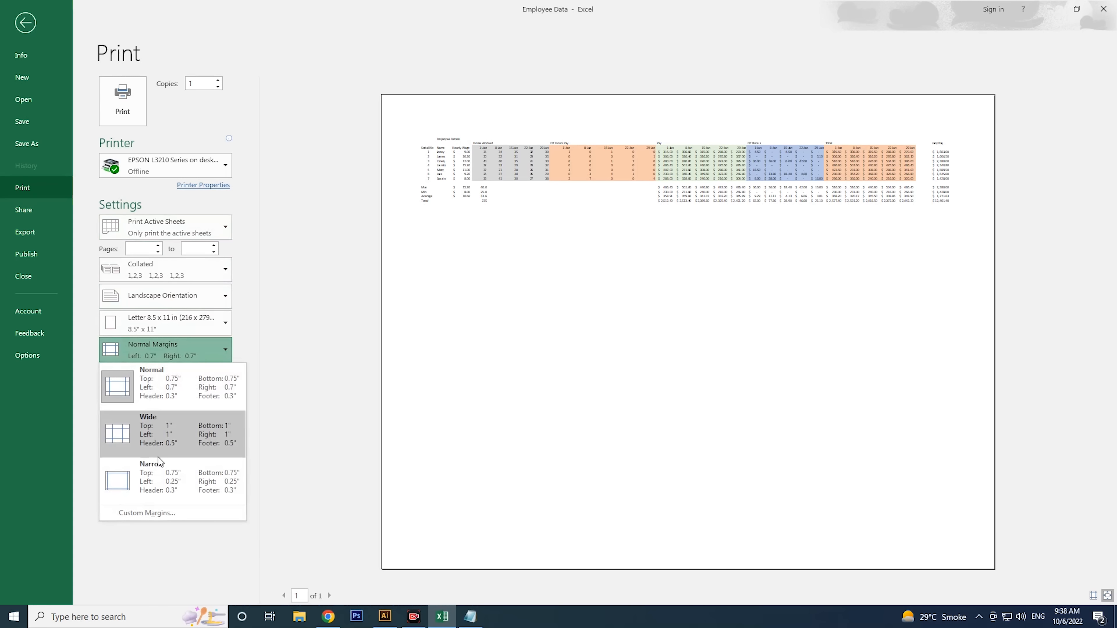
left_click(161, 473)
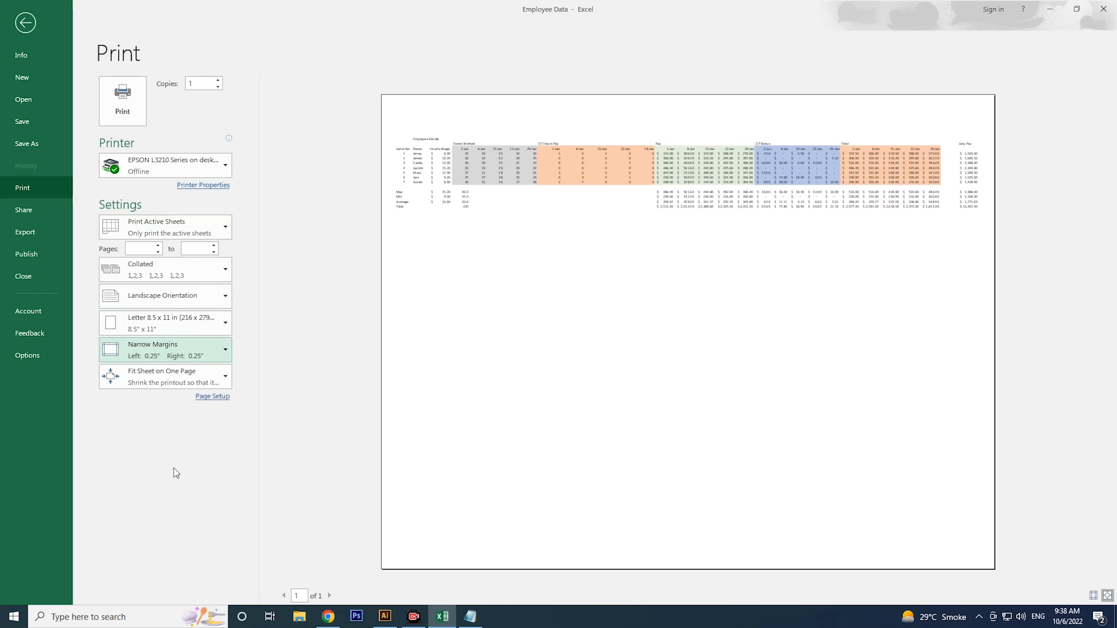